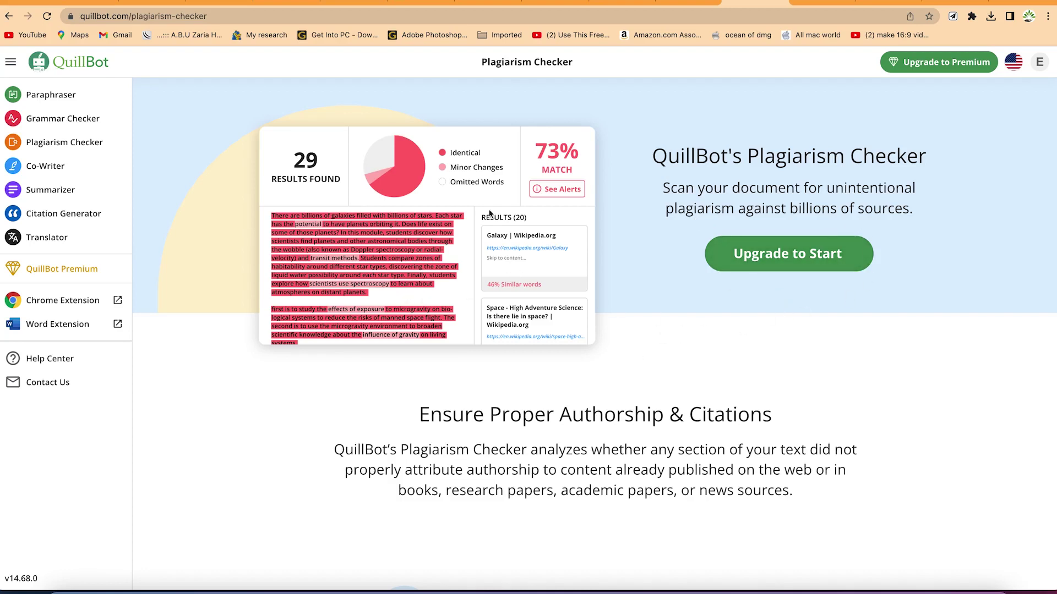
# Step: Examine the Plagiarism Checker page, including its feature descriptions, citation guidance and the Basic and Premium plans
pyautogui.scroll(-1, 533, 333)
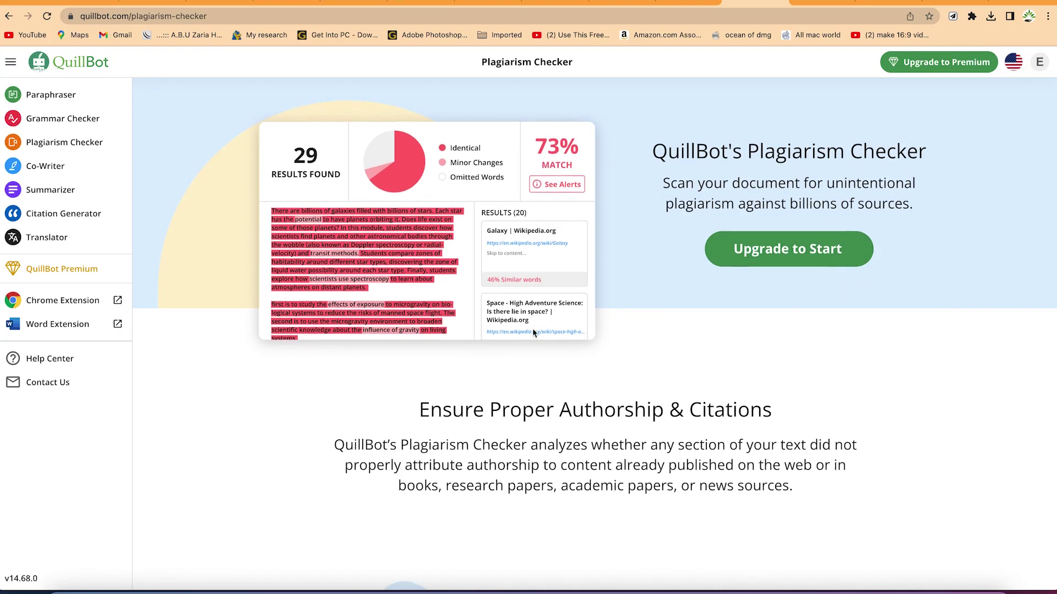
pyautogui.scroll(-1, 528, 332)
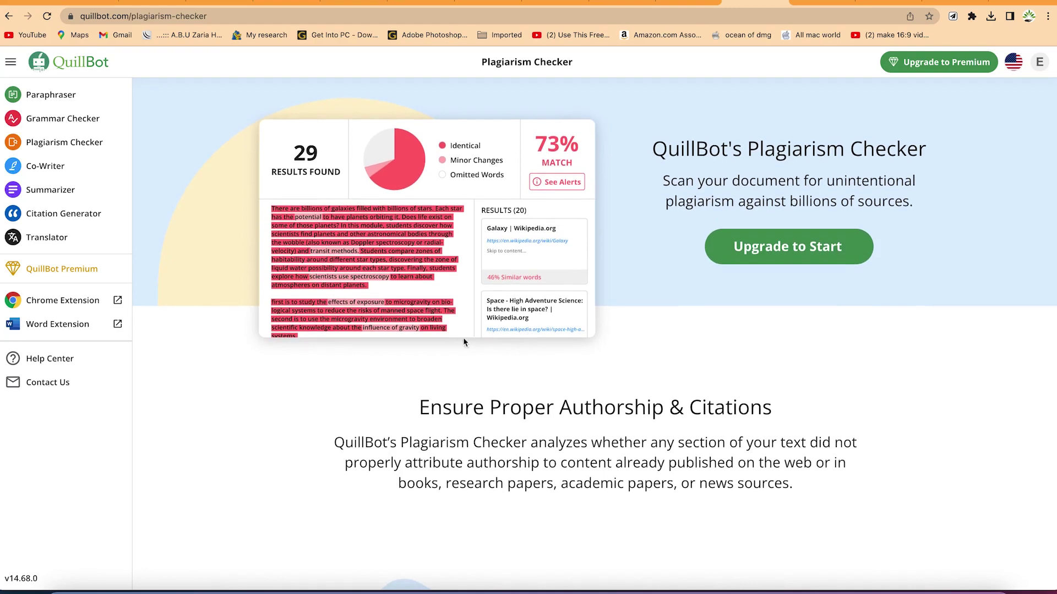
pyautogui.scroll(-10, 440, 269)
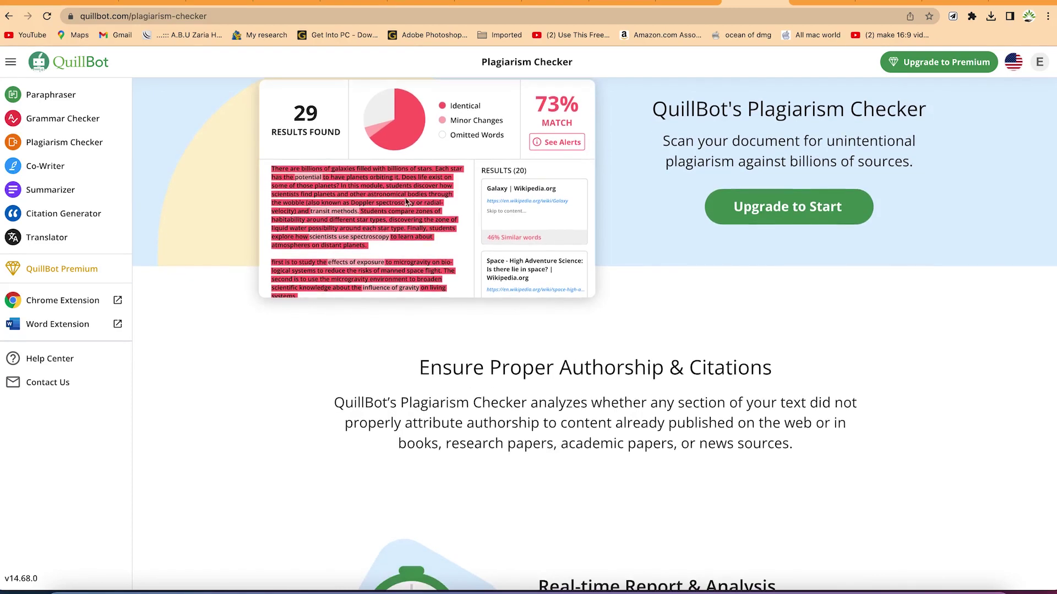
pyautogui.scroll(5, 490, 300)
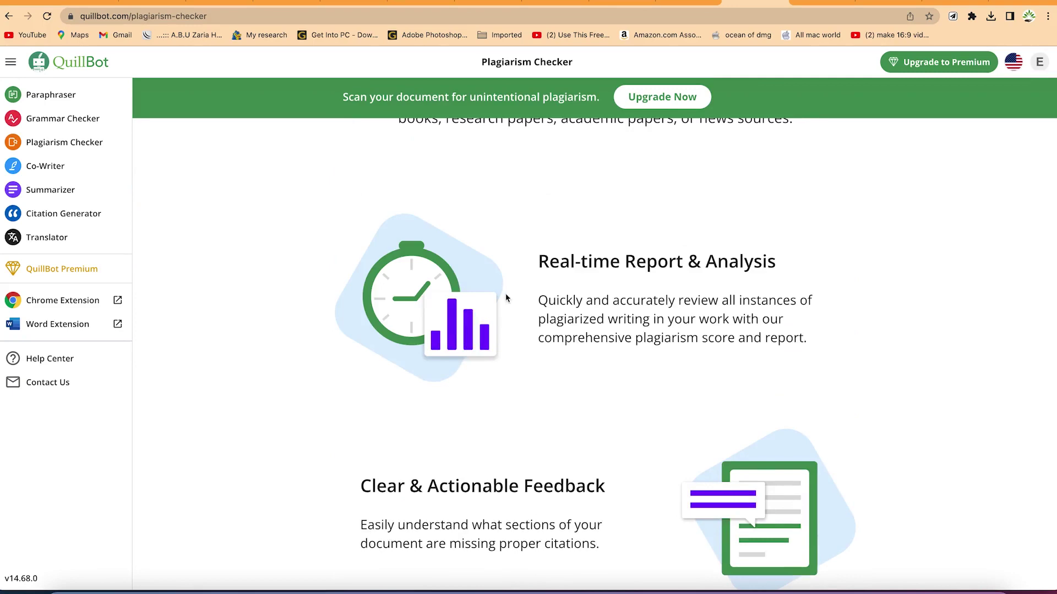
pyautogui.scroll(-6, 728, 334)
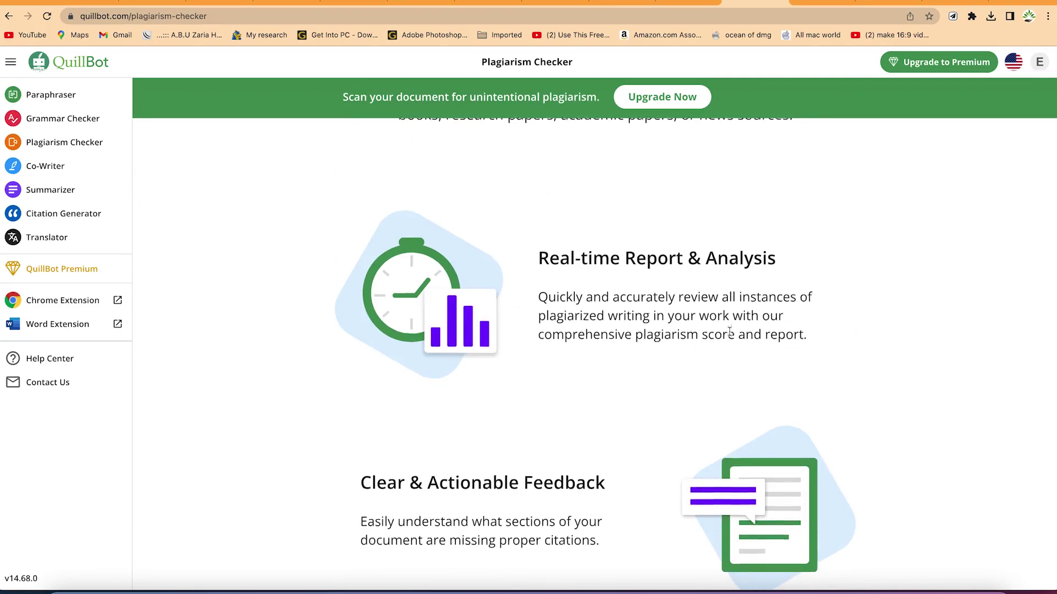
pyautogui.scroll(-20, 728, 335)
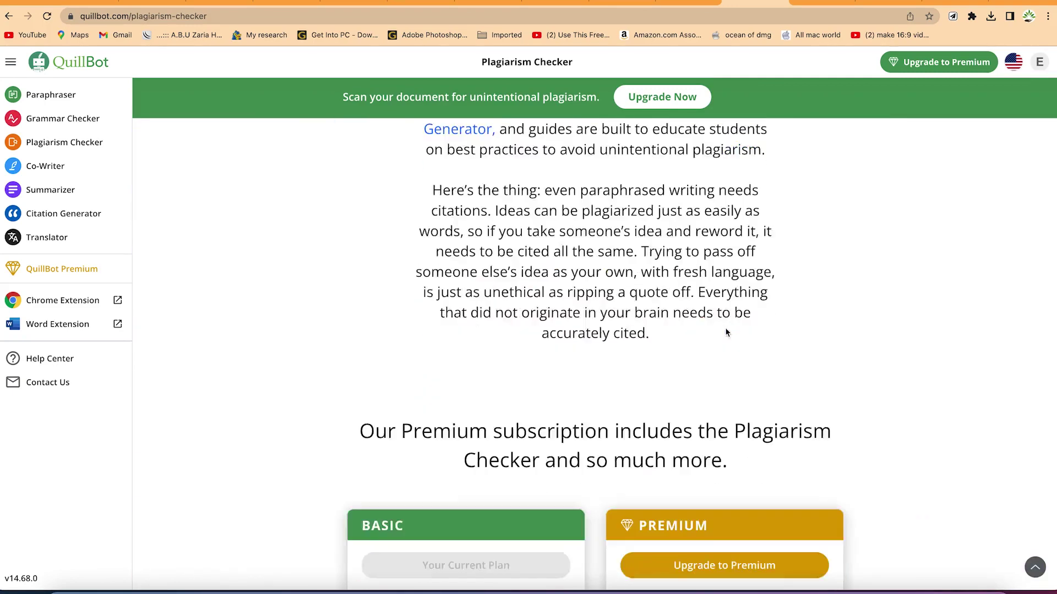
pyautogui.scroll(-10, 726, 328)
pyautogui.scroll(20, 724, 329)
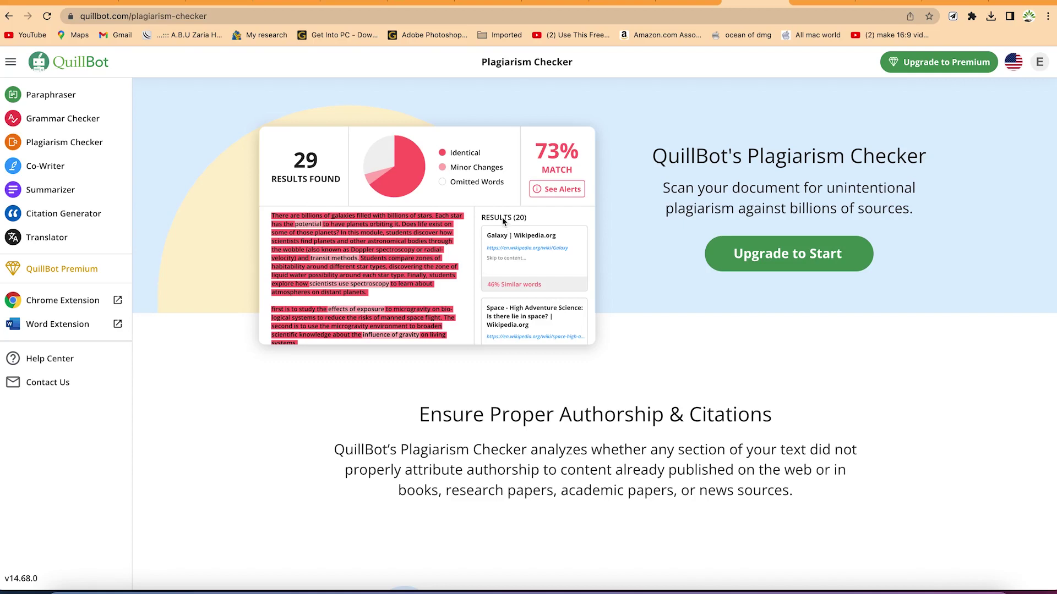
# Step: Go to Co-Writer and create a project folder named "Journal paper writing"
pyautogui.click(62, 171)
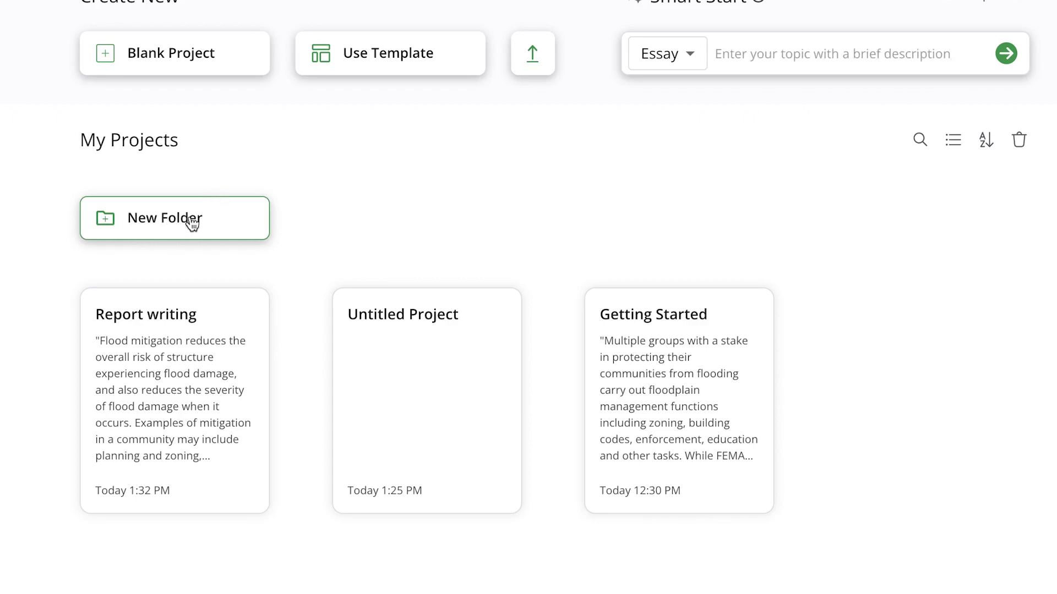
pyautogui.click(192, 221)
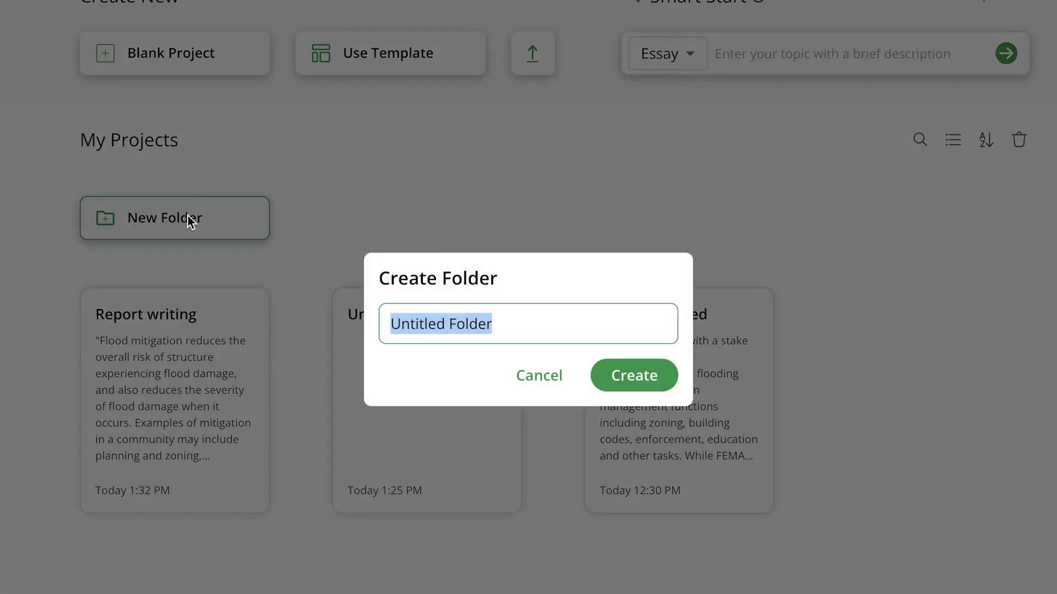
pyautogui.write('Journal pap')
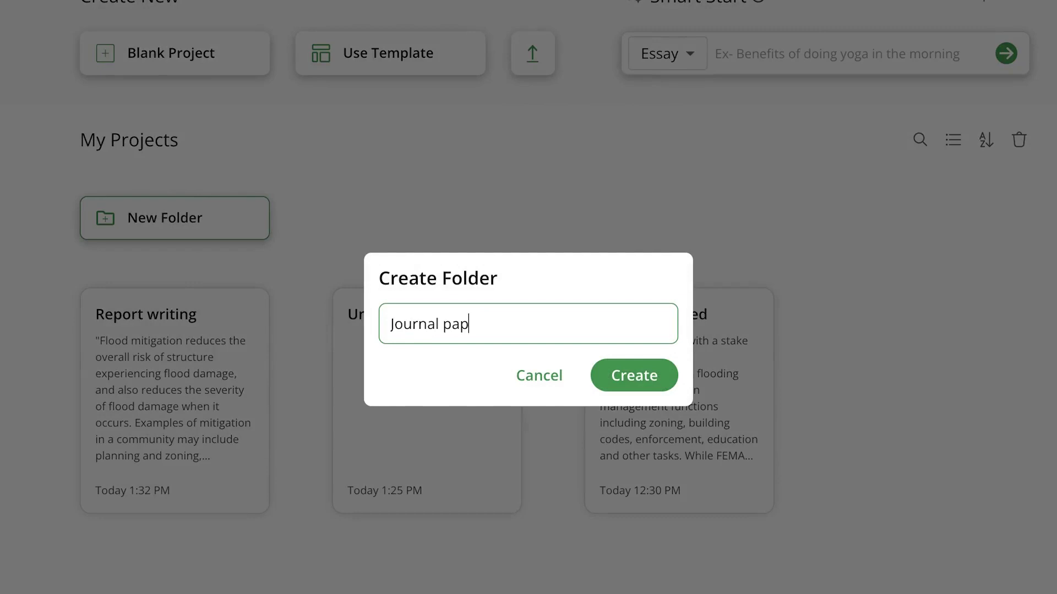
pyautogui.write('er writing')
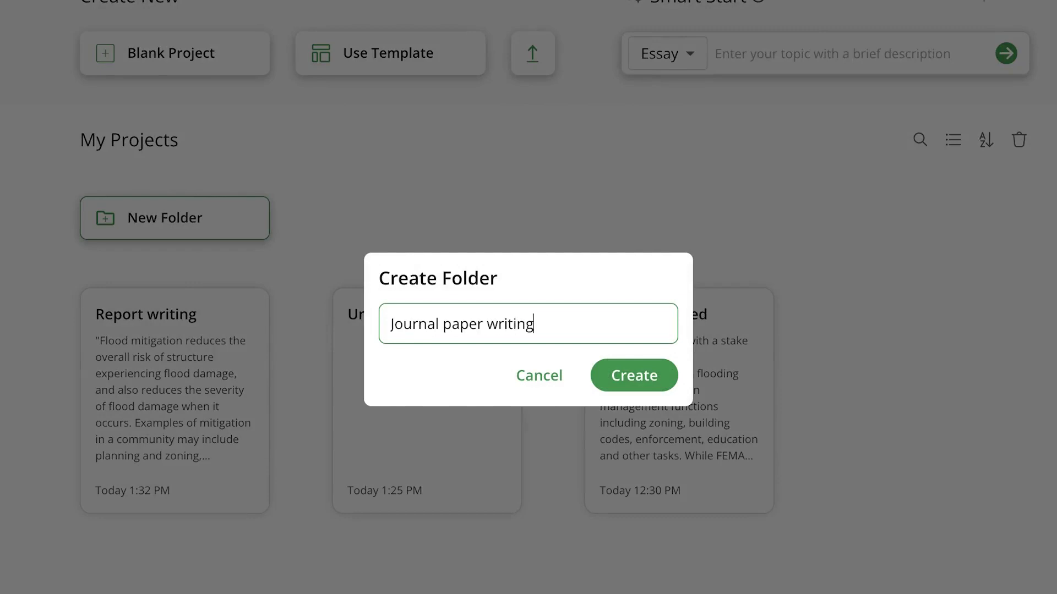
pyautogui.click(617, 366)
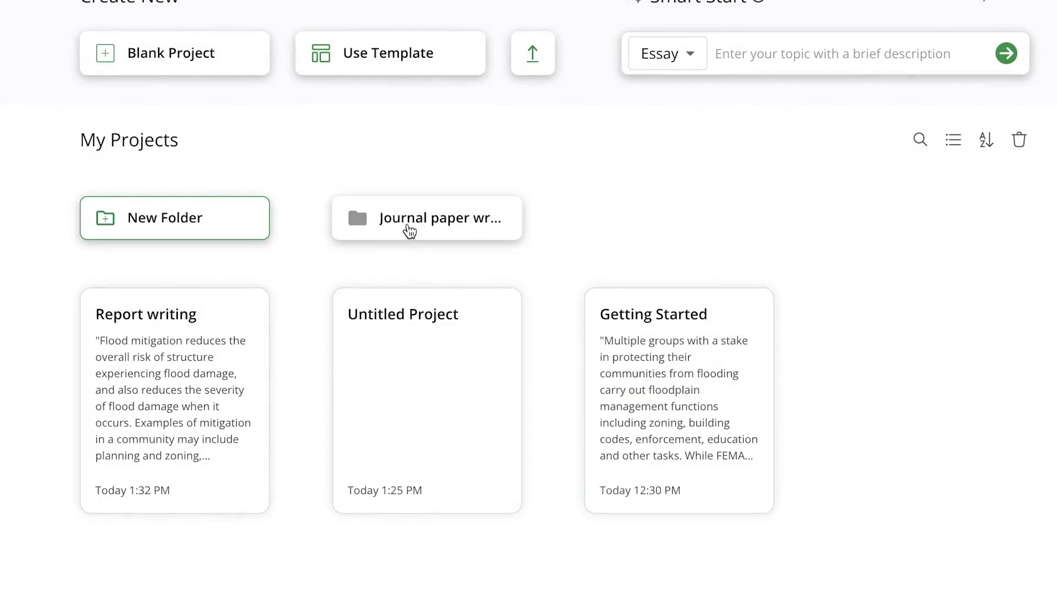
# Step: In the "Journal paper writing" folder, check the Smart Start document types, keeping Essay, and create a blank project
pyautogui.click(408, 225)
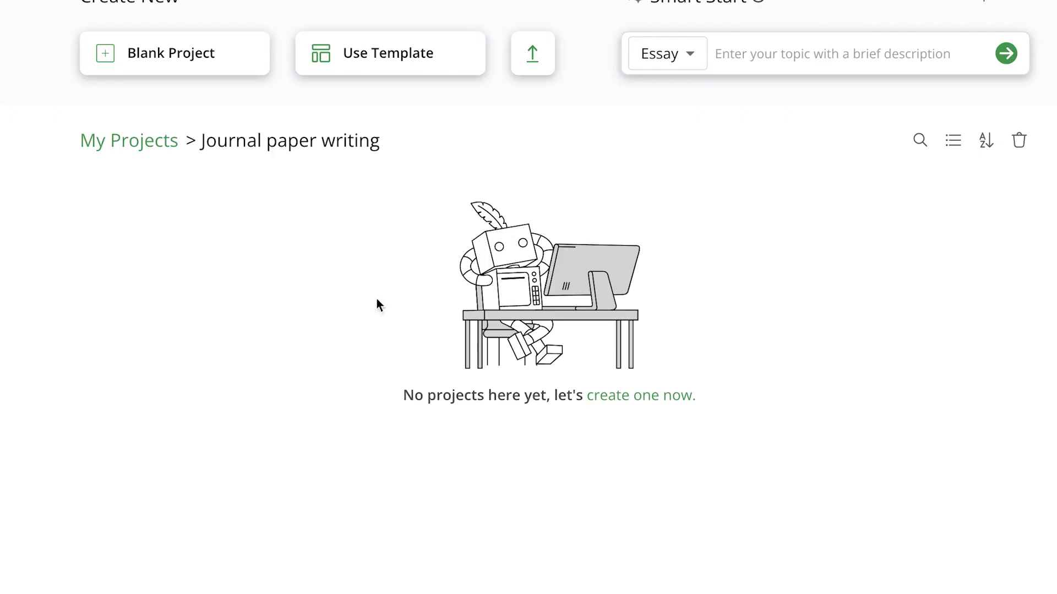
pyautogui.scroll(1, 275, 192)
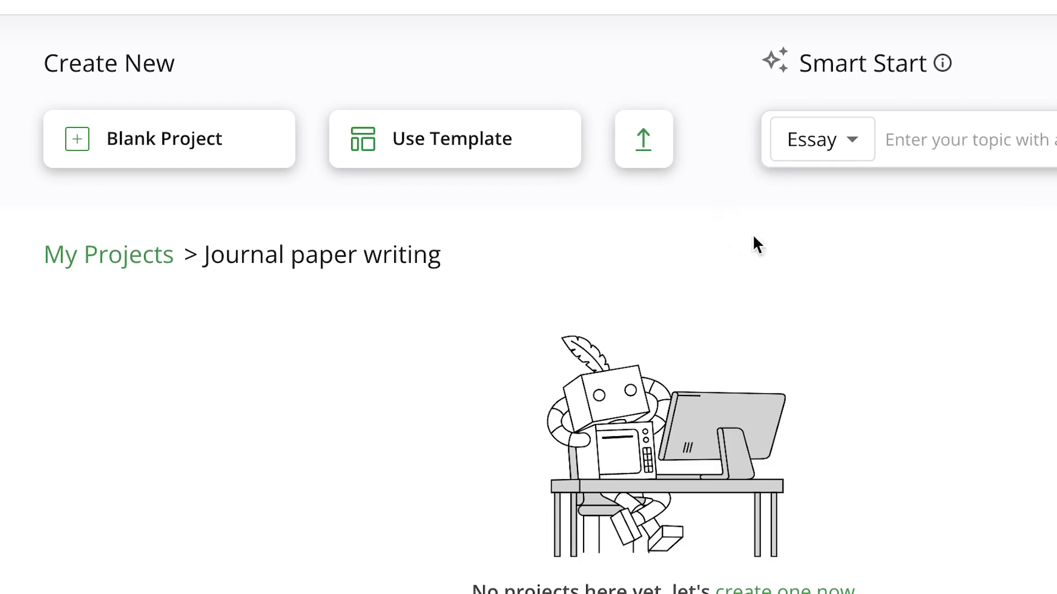
pyautogui.click(856, 140)
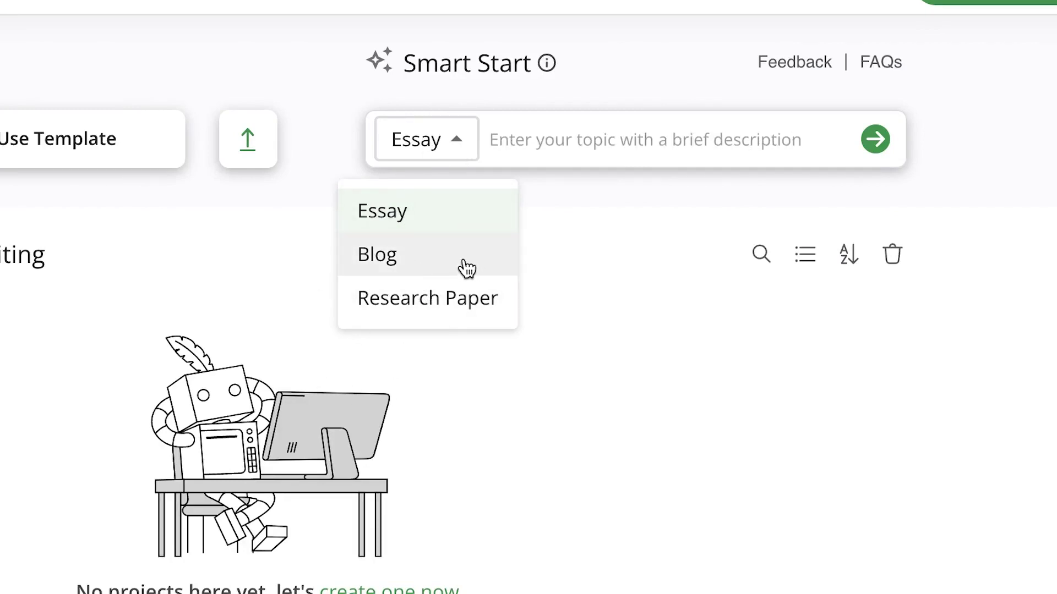
pyautogui.click(427, 219)
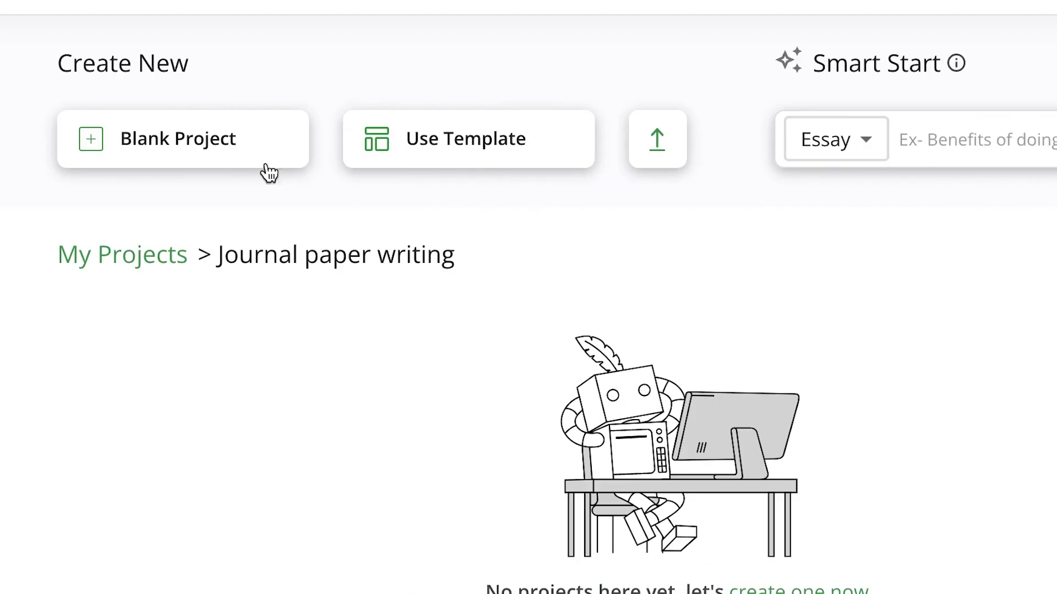
pyautogui.click(173, 145)
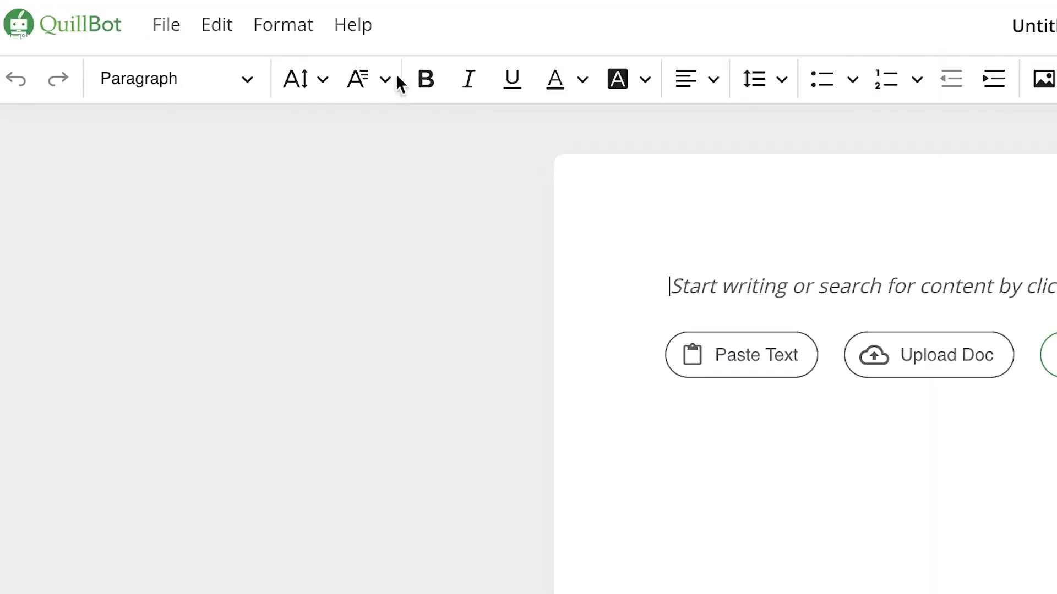
# Step: Examine the editor's formatting and insertion options, including paragraph styles, highlight colours, alignment, image by URL and special characters
pyautogui.click(330, 76)
pyautogui.click(330, 76)
pyautogui.click(242, 80)
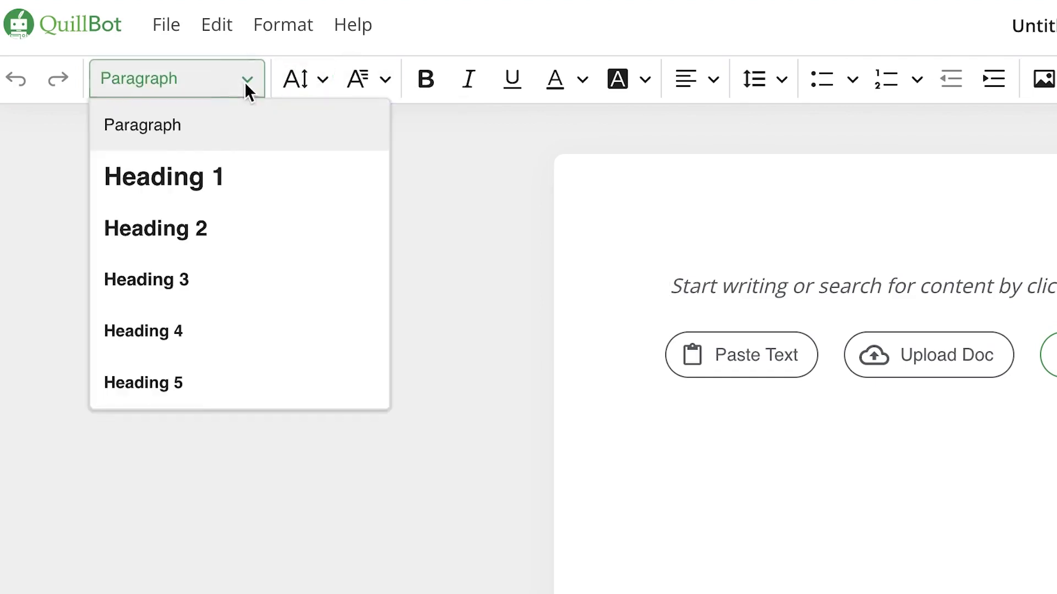
pyautogui.click(245, 82)
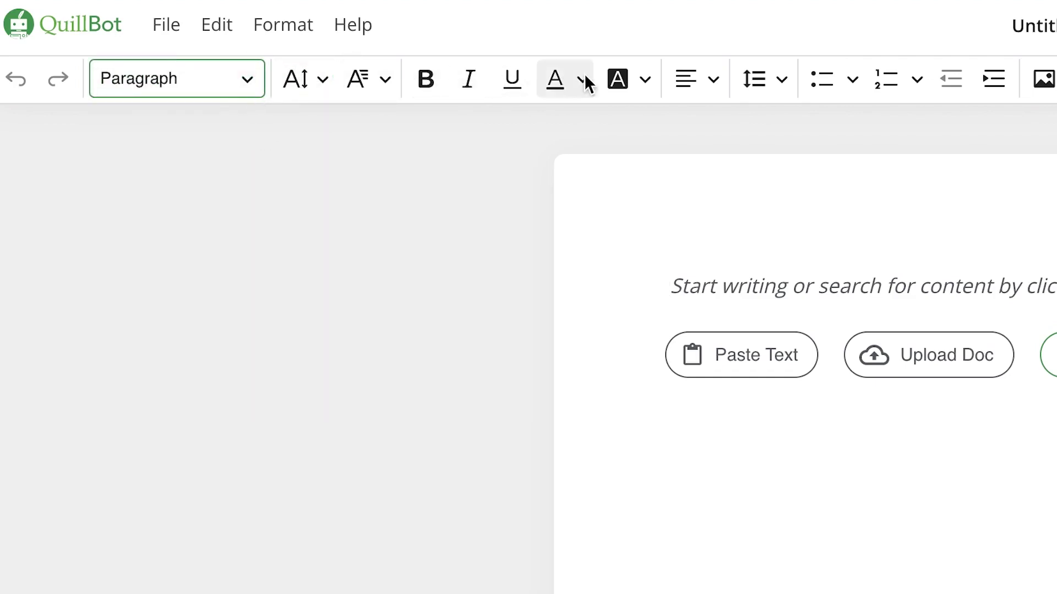
pyautogui.click(642, 73)
pyautogui.click(643, 72)
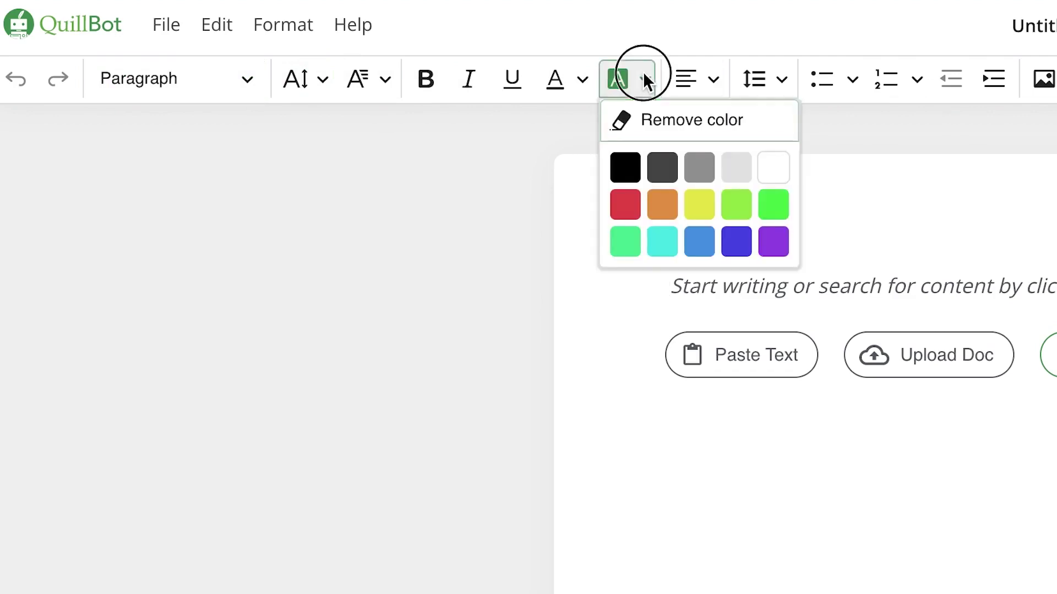
pyautogui.click(707, 73)
pyautogui.click(723, 72)
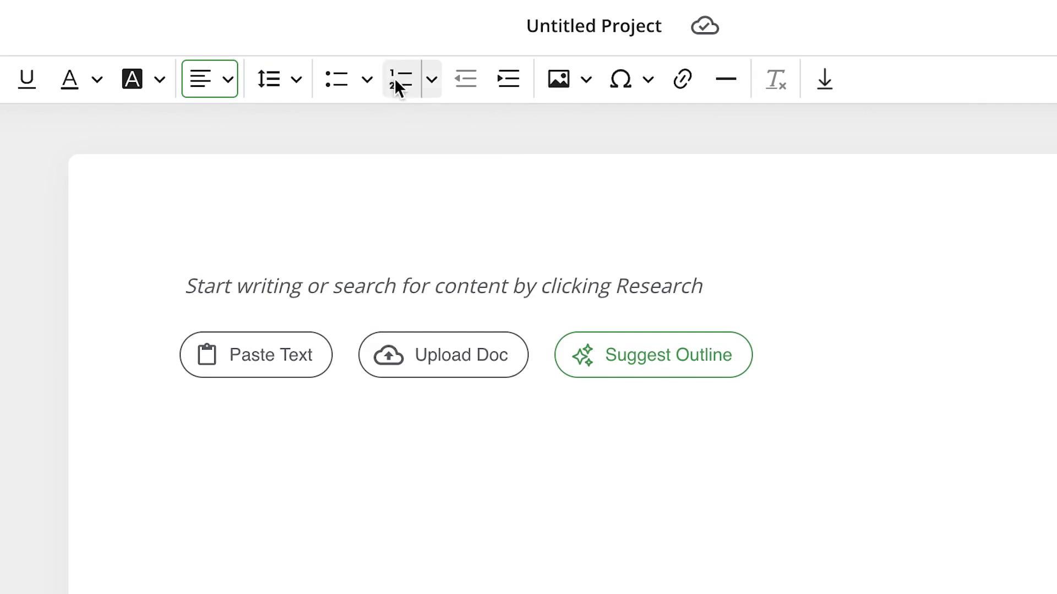
pyautogui.click(588, 77)
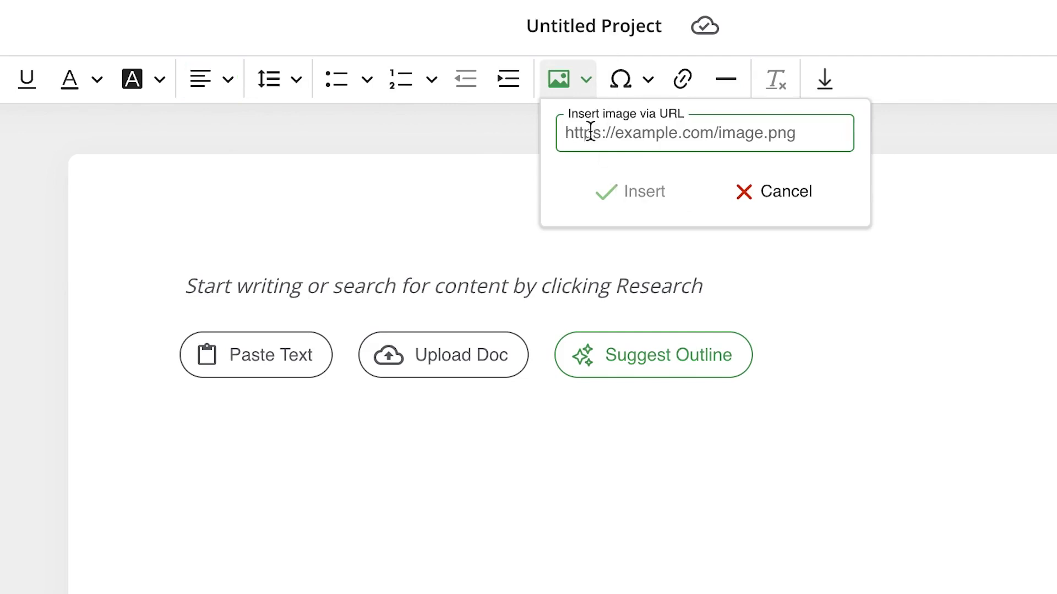
pyautogui.click(559, 77)
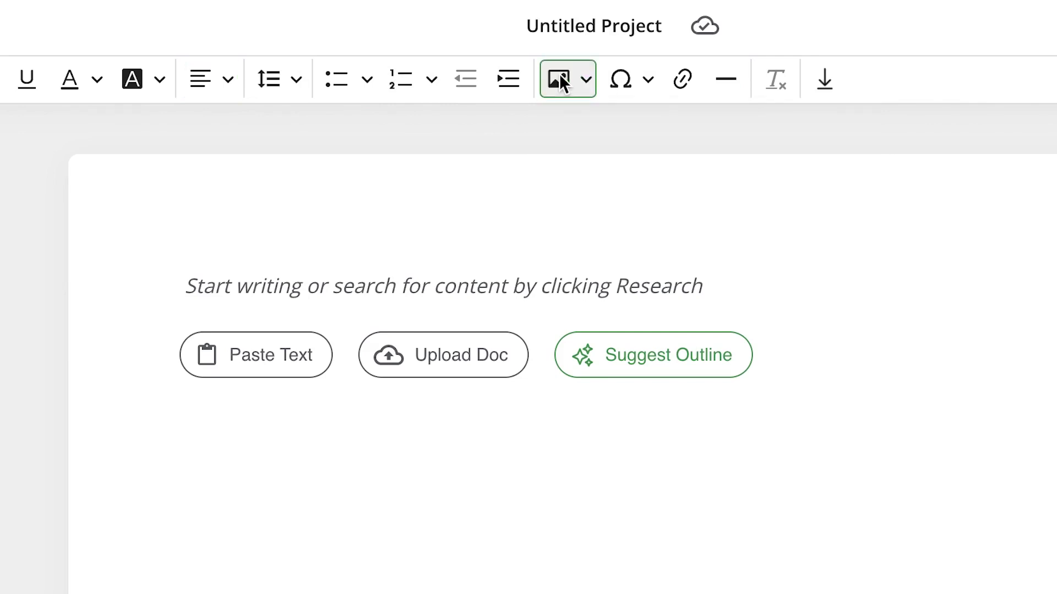
pyautogui.click(648, 78)
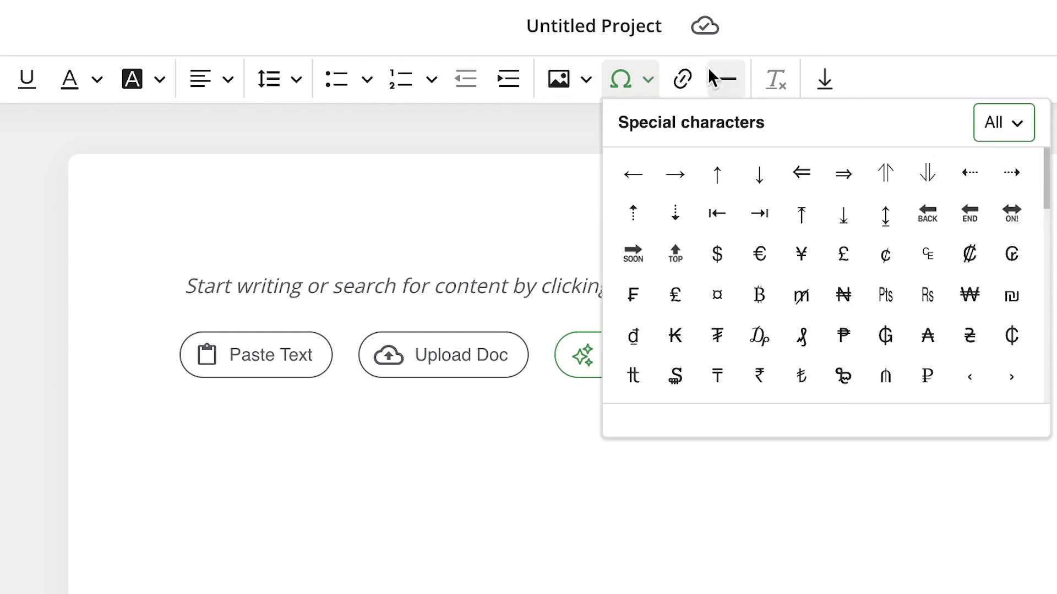
pyautogui.click(824, 46)
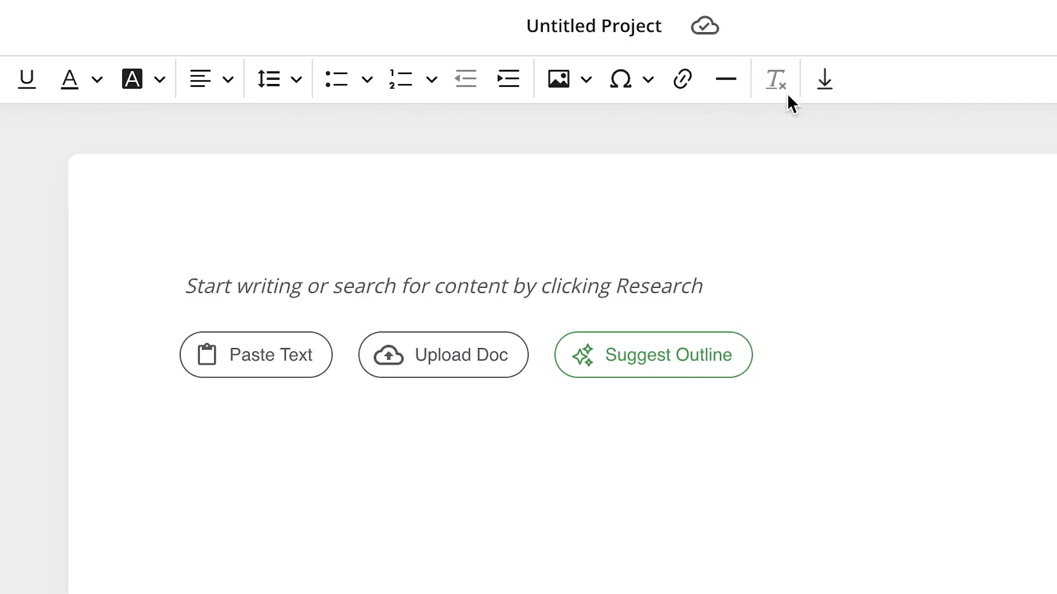
# Step: Rename the blank project as "Flood mitigation"
pyautogui.click(630, 27)
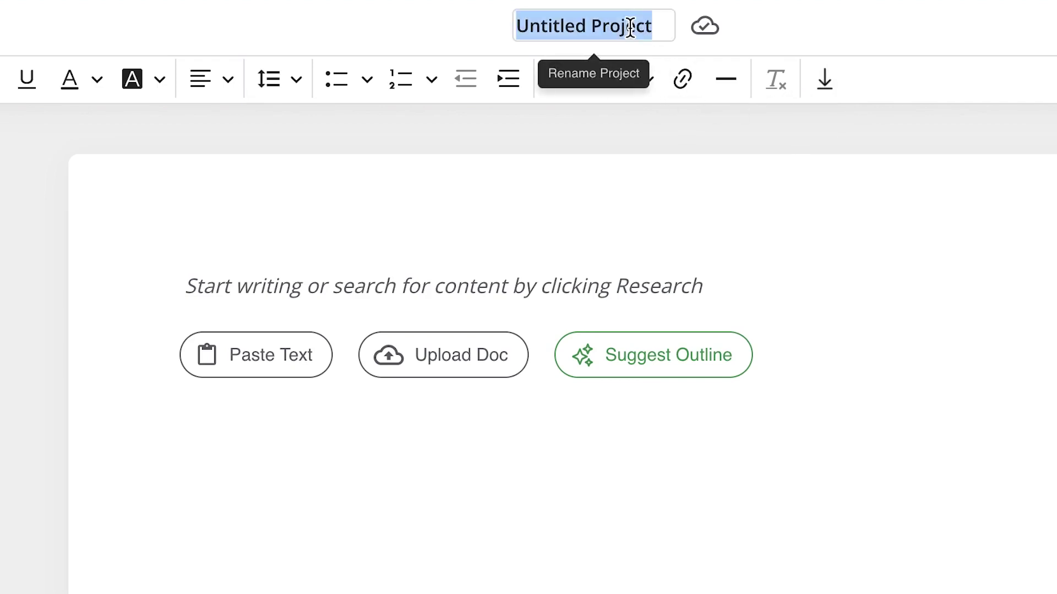
pyautogui.write('Flood mita')
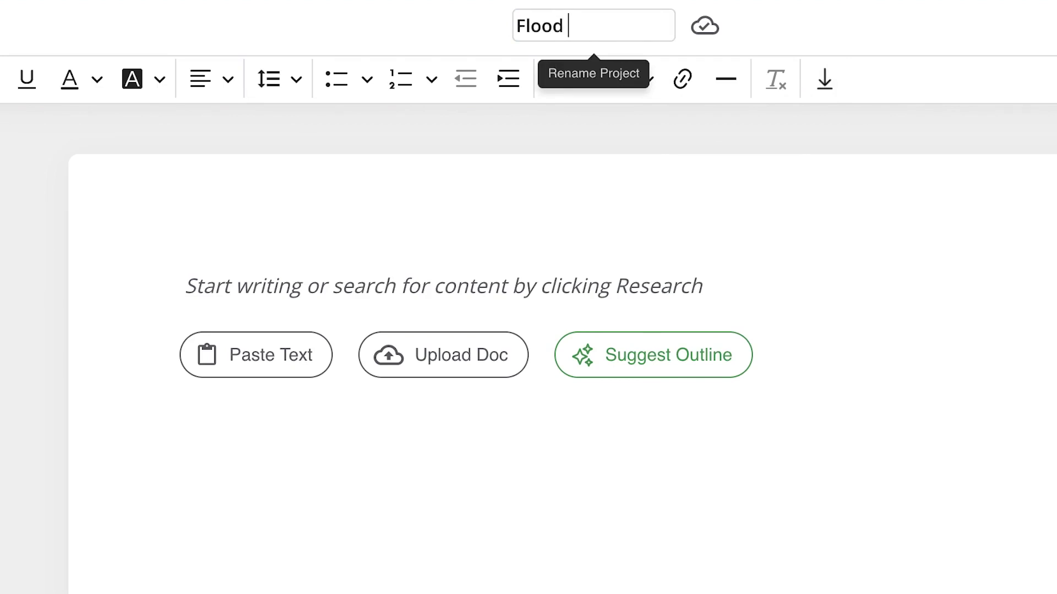
pyautogui.write('igation')
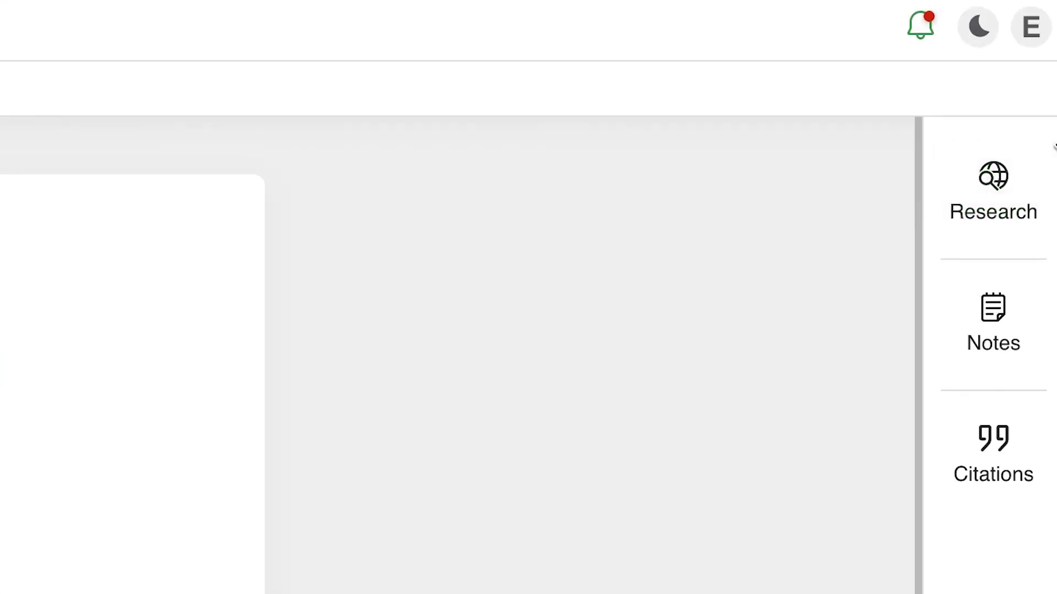
# Step: Use the Research tool to search the web for "Flood mitigation"
pyautogui.click(993, 189)
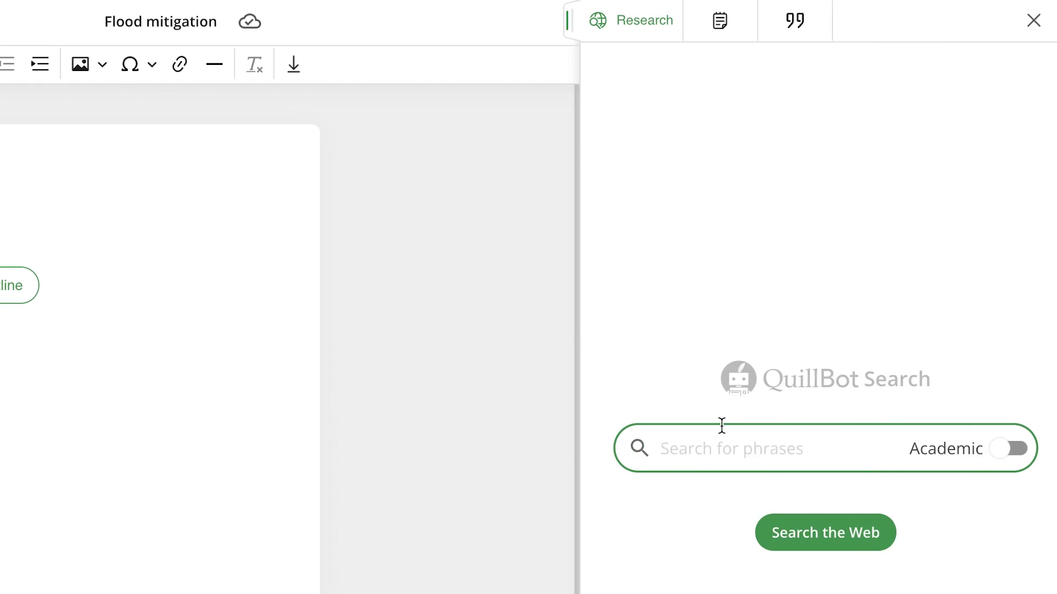
pyautogui.write('Flood mitigation')
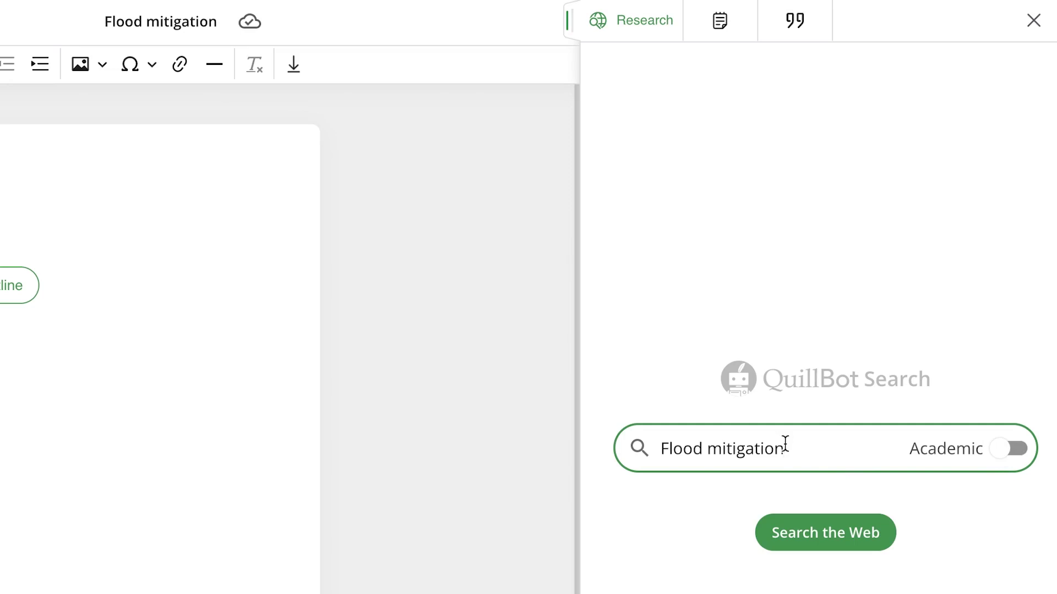
pyautogui.press('Return')
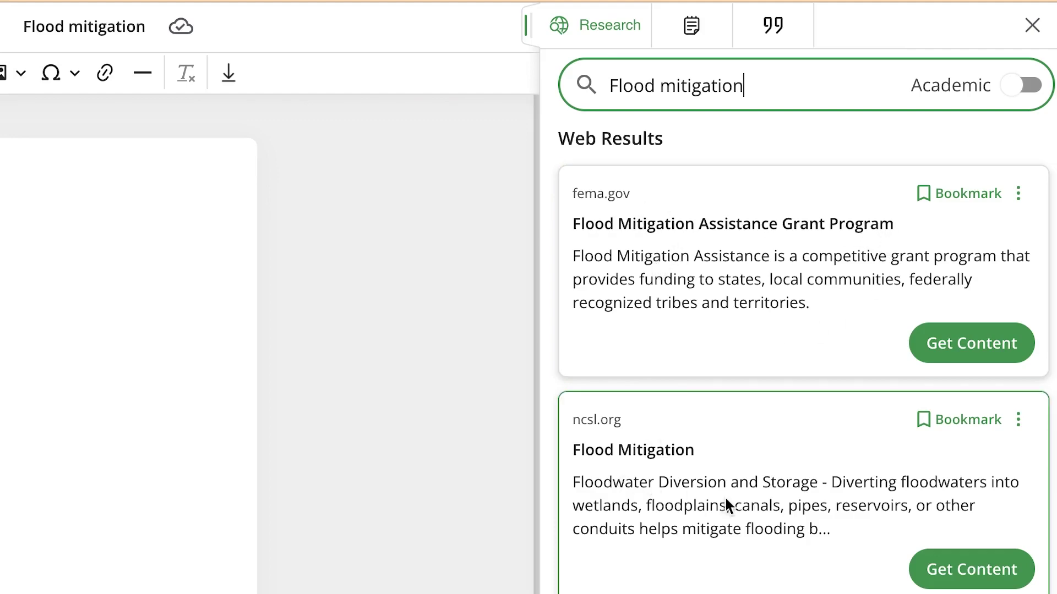
# Step: Browse the web results, get the content of the dnr.nebraska.gov Flood Mitigation page and expand its full article
pyautogui.scroll(-20, 677, 506)
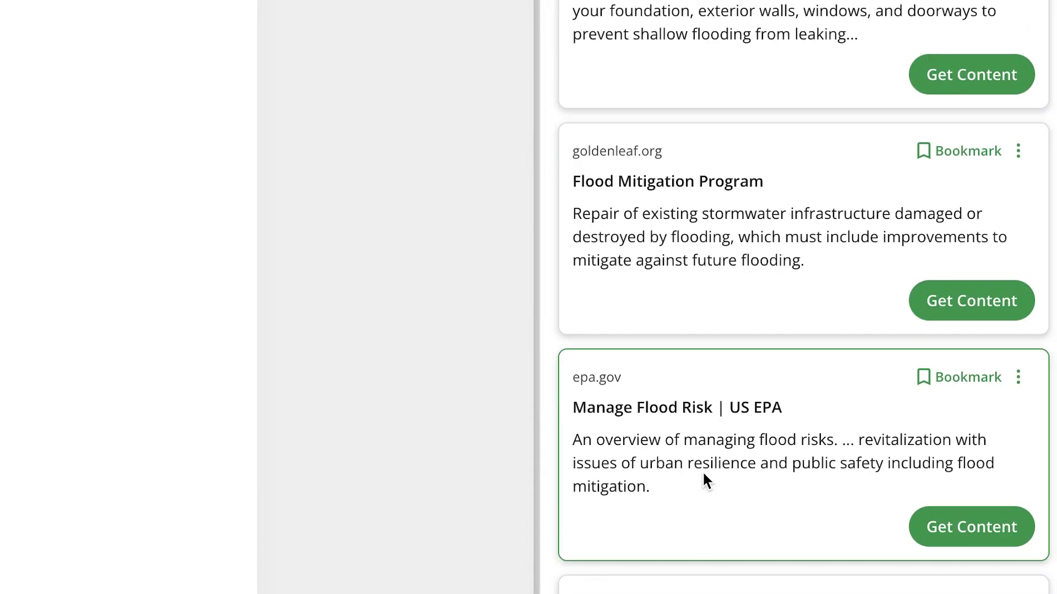
pyautogui.scroll(15, 781, 407)
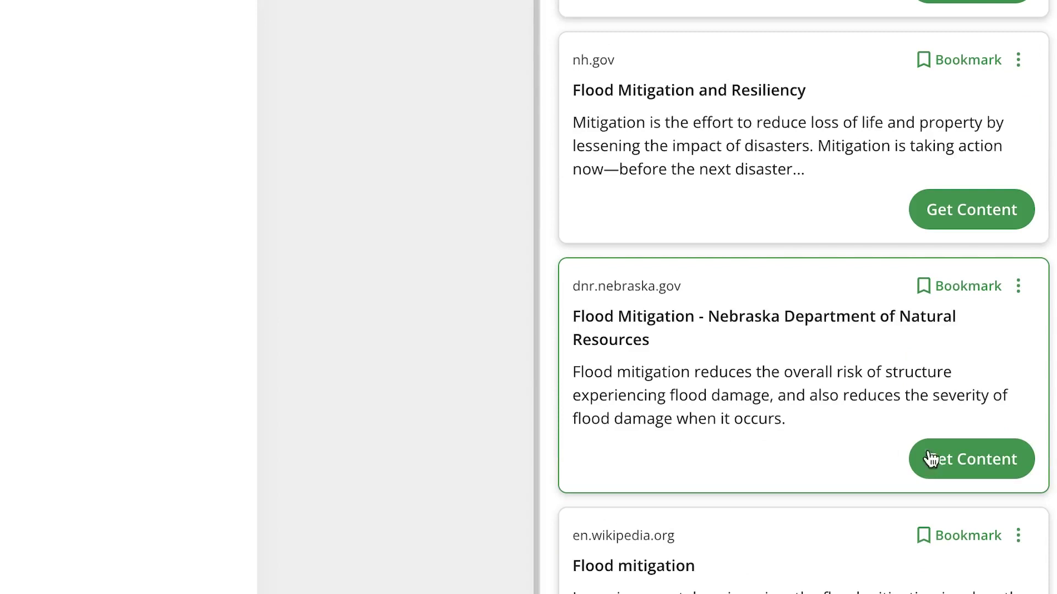
pyautogui.click(966, 464)
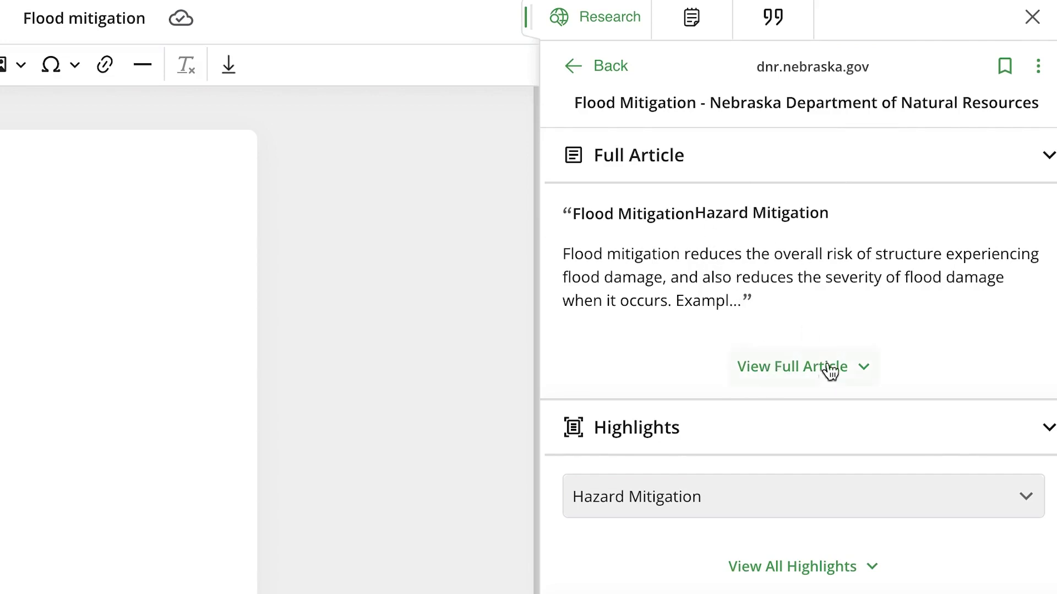
pyautogui.click(788, 368)
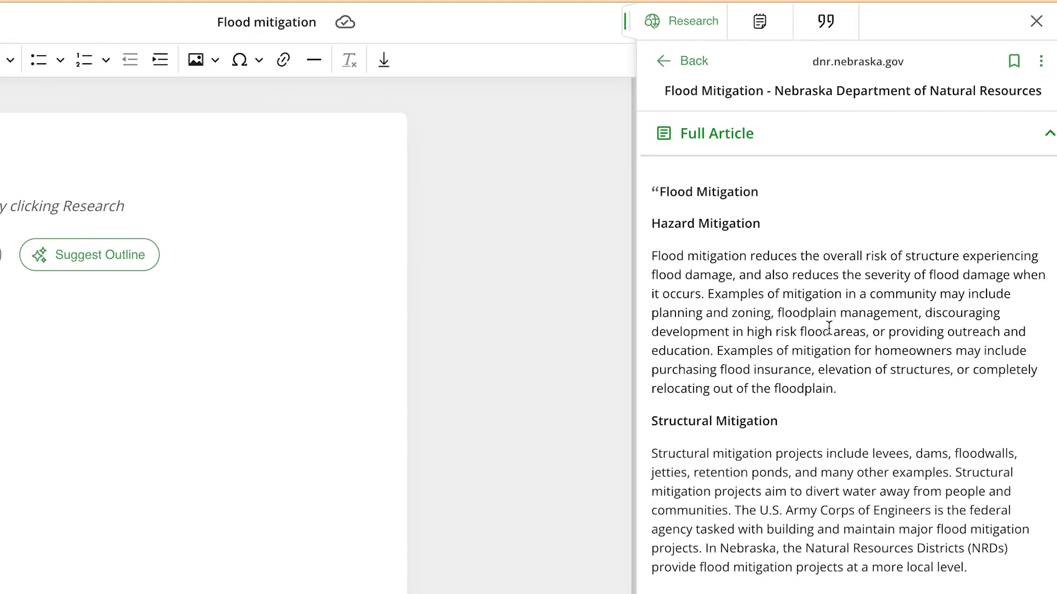
# Step: Read through the full article and expand its Hazard Mitigation, Structural Mitigation and Non-Structural Mitigation highlights
pyautogui.scroll(-12, 830, 331)
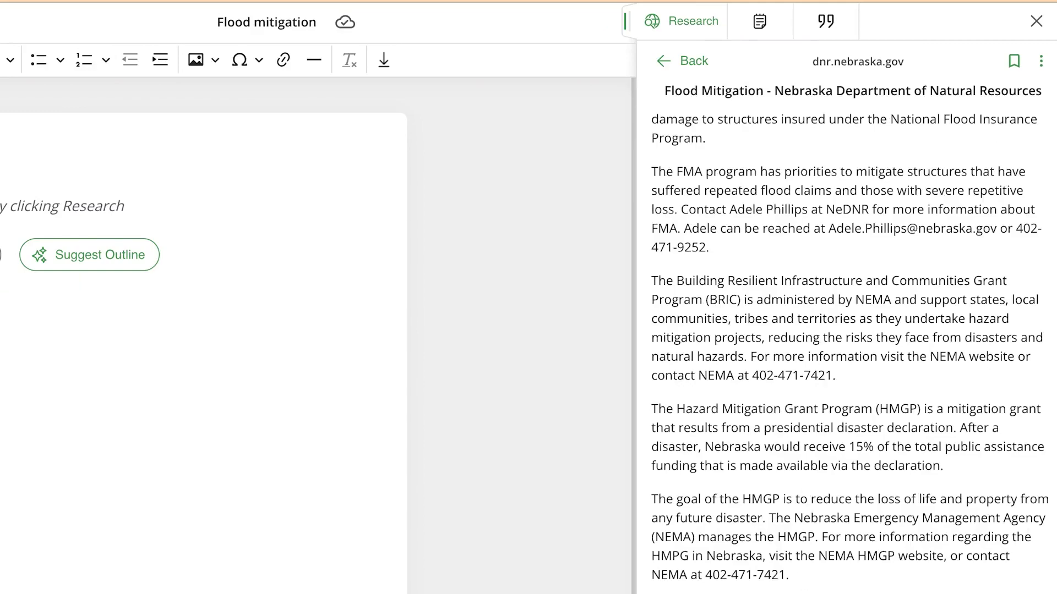
pyautogui.scroll(10, 859, 197)
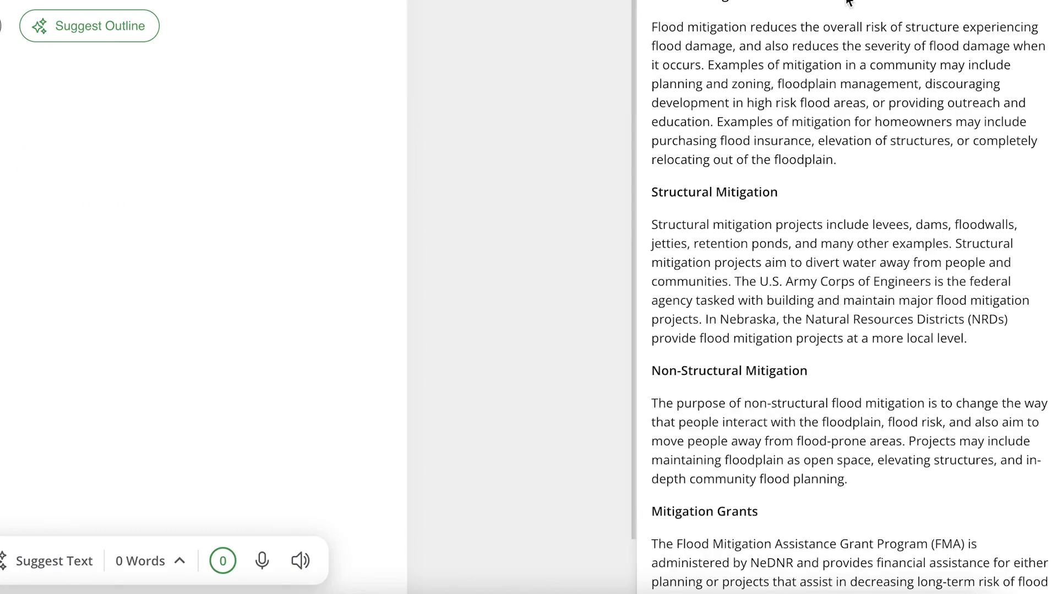
pyautogui.scroll(-10, 872, 99)
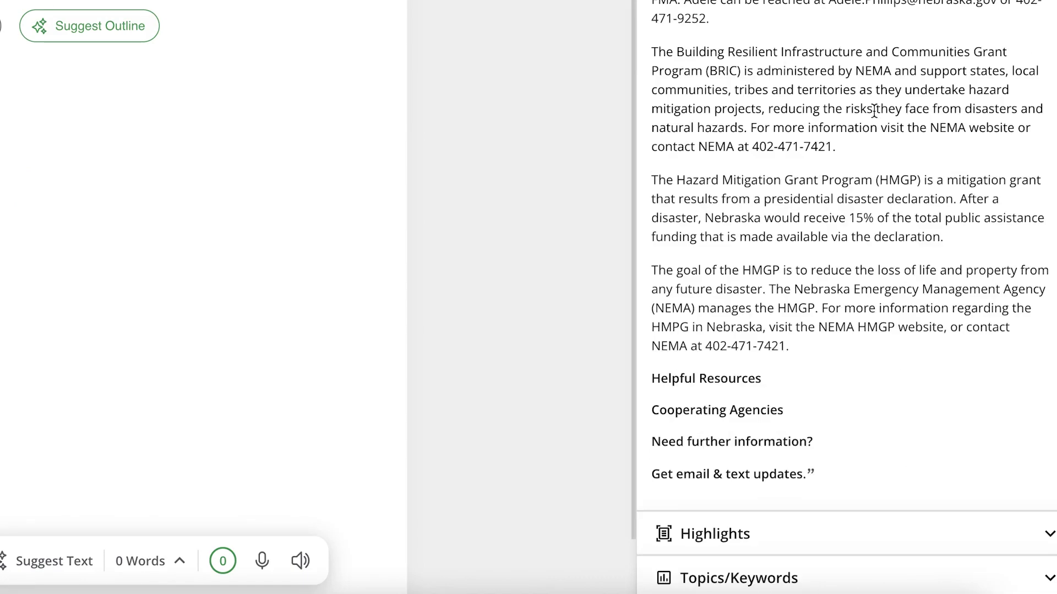
pyautogui.click(839, 537)
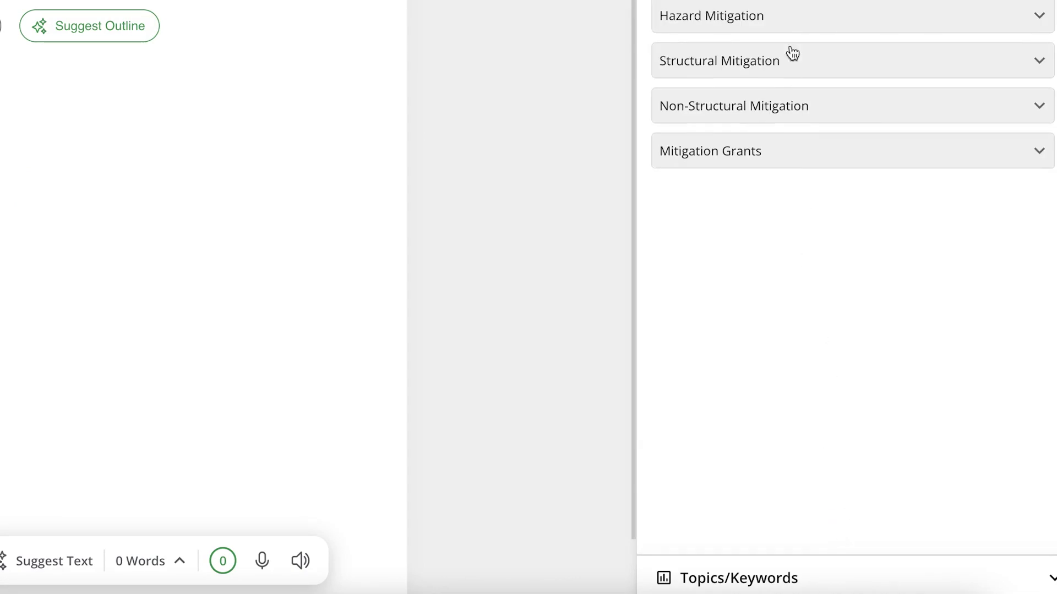
pyautogui.scroll(2, 811, 227)
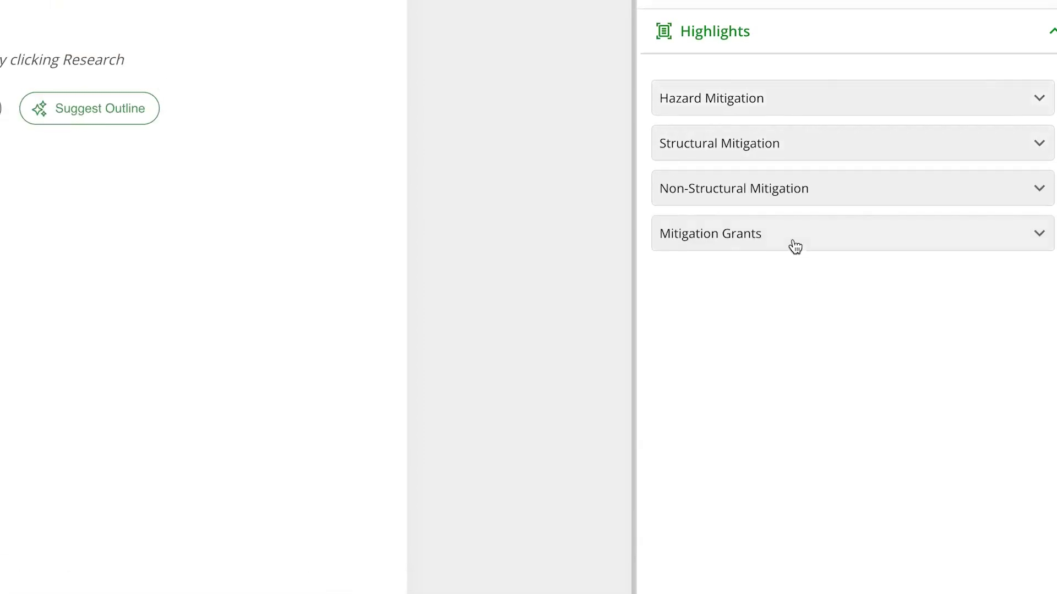
pyautogui.click(781, 101)
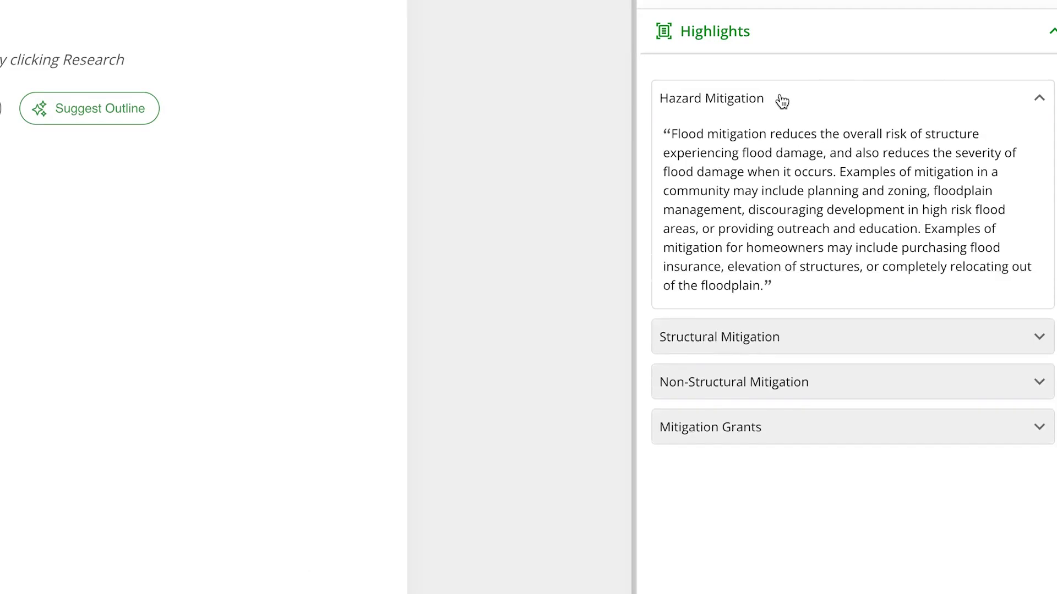
pyautogui.click(832, 352)
pyautogui.scroll(-2, 853, 511)
pyautogui.click(854, 465)
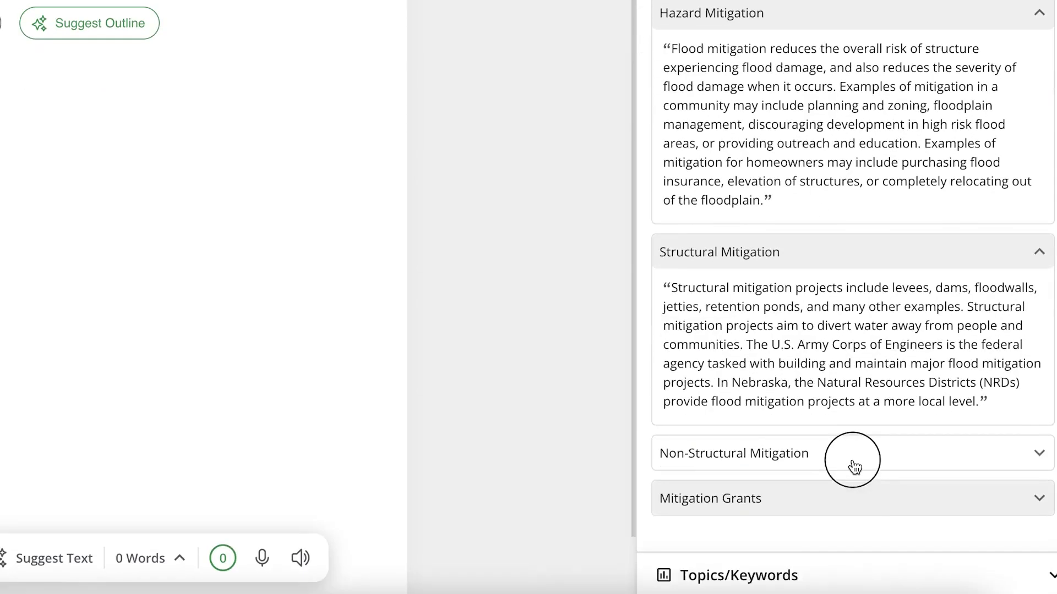
pyautogui.scroll(-3, 856, 465)
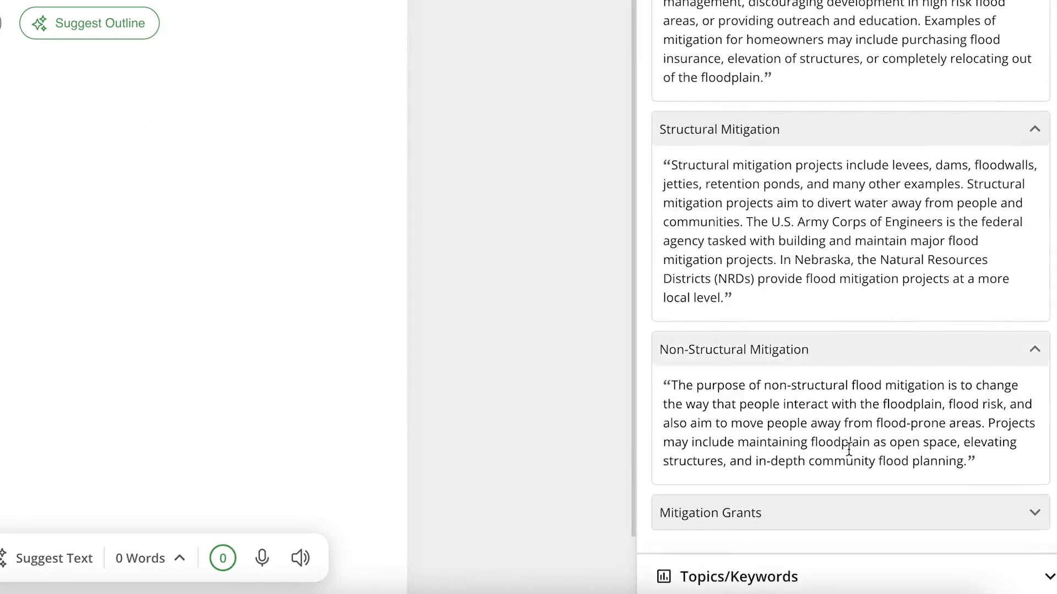
pyautogui.scroll(3, 842, 440)
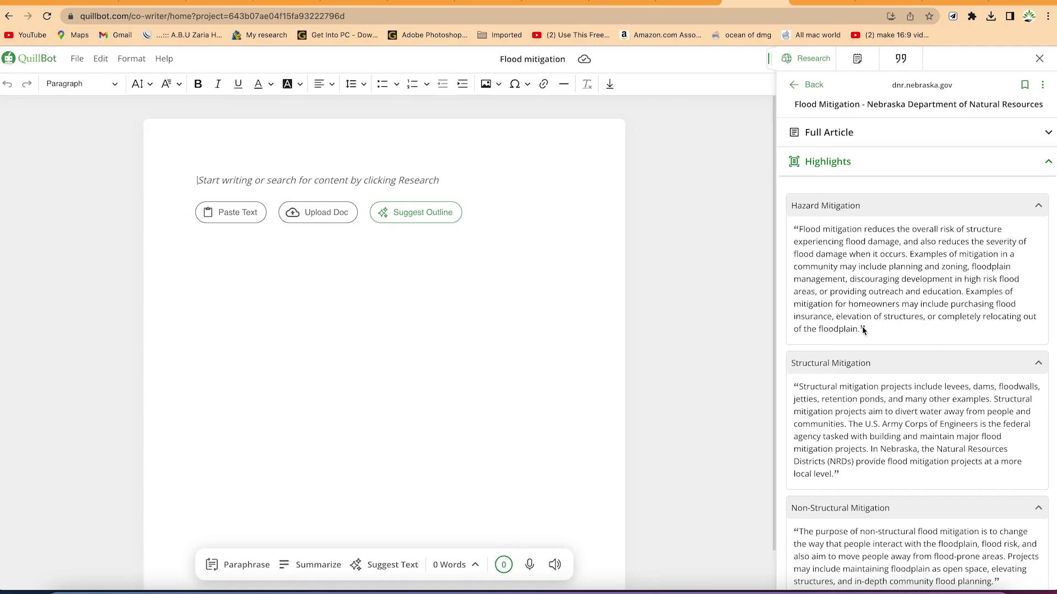
# Step: Insert the Hazard Mitigation highlight text into the document and check its entry under References
pyautogui.moveTo(866, 332); pyautogui.dragTo(786, 227)
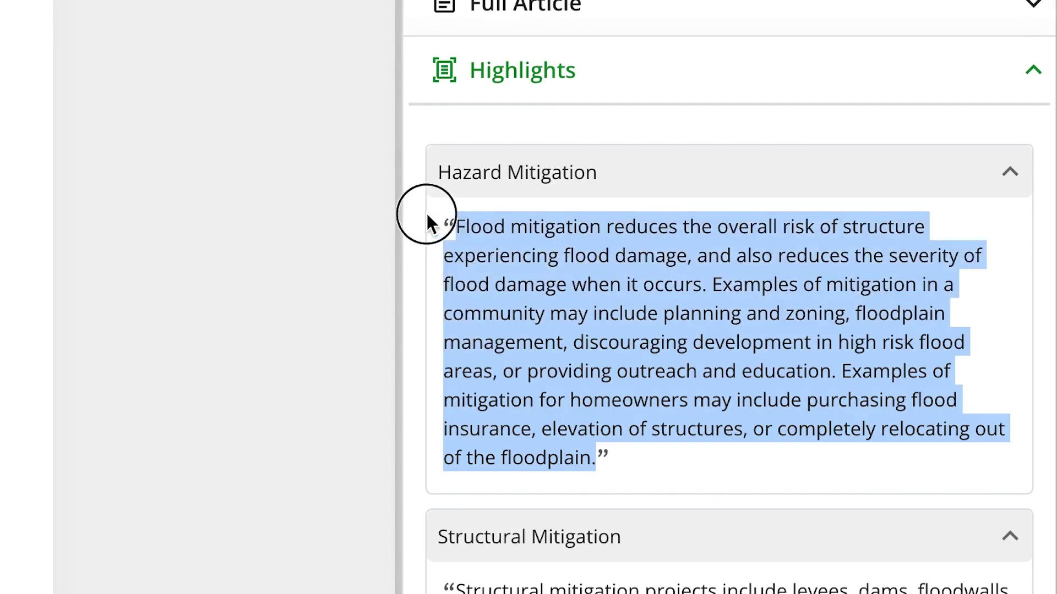
pyautogui.moveTo(427, 220); pyautogui.dragTo(428, 217)
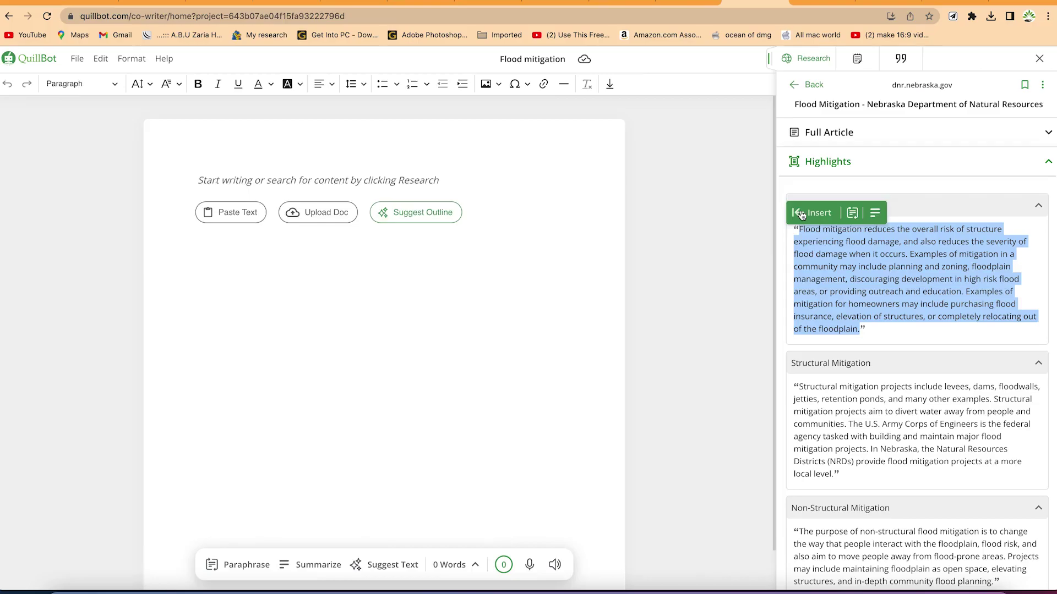
pyautogui.click(802, 214)
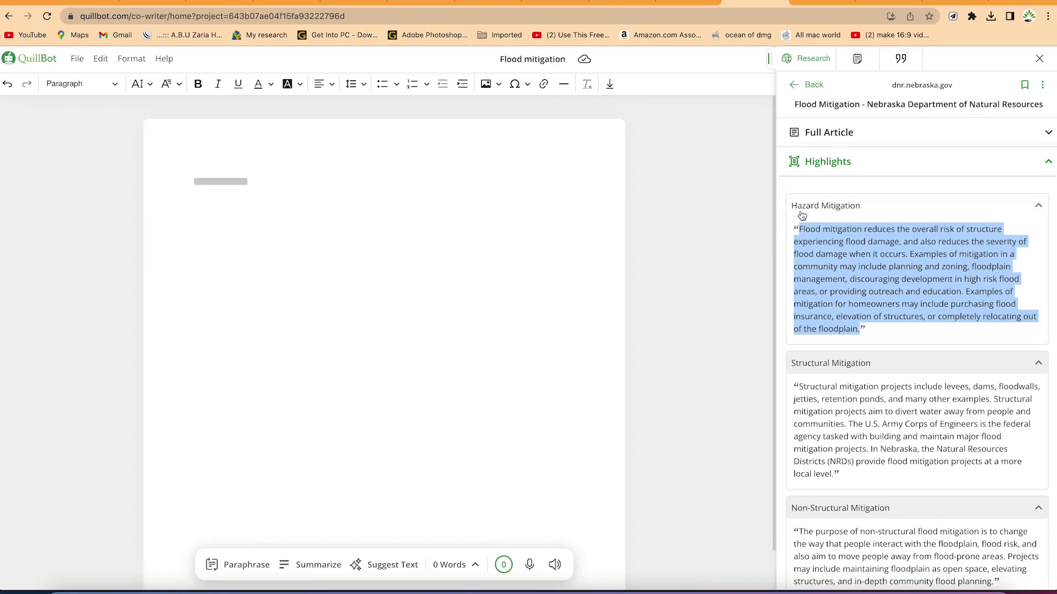
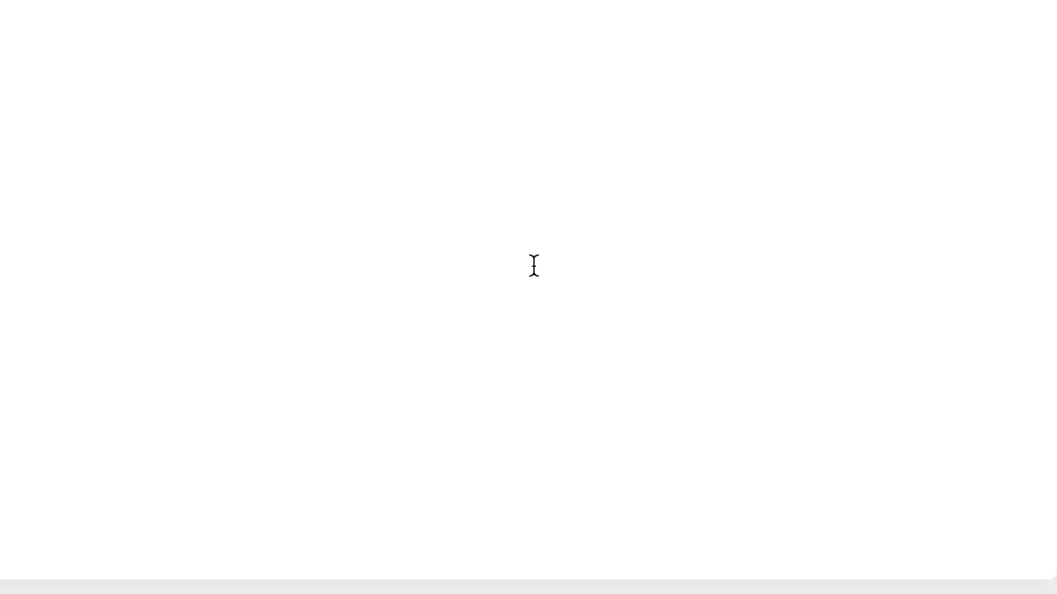
pyautogui.scroll(-4, 529, 253)
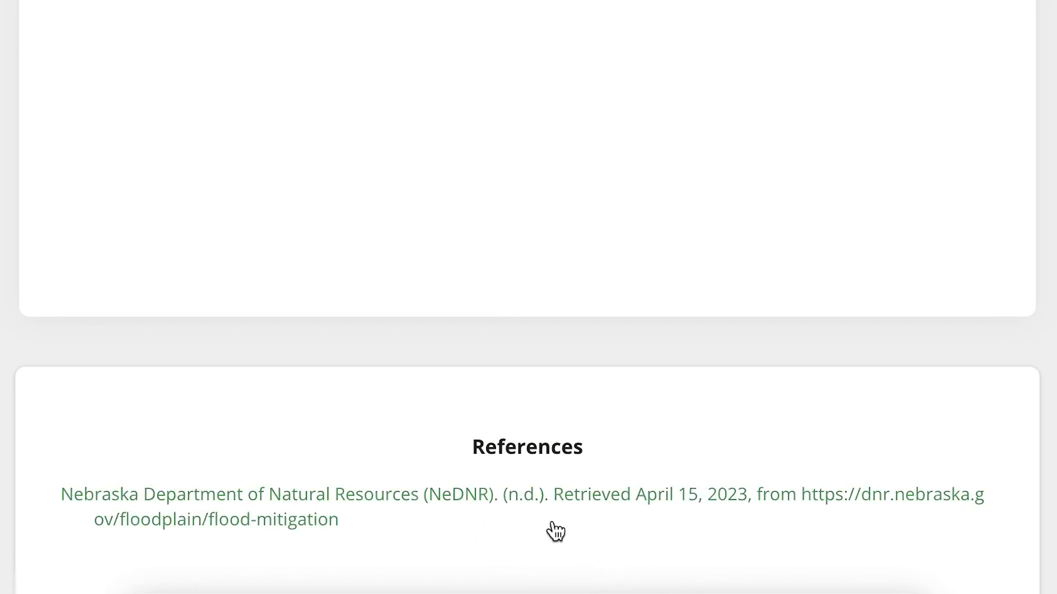
pyautogui.scroll(5, 611, 446)
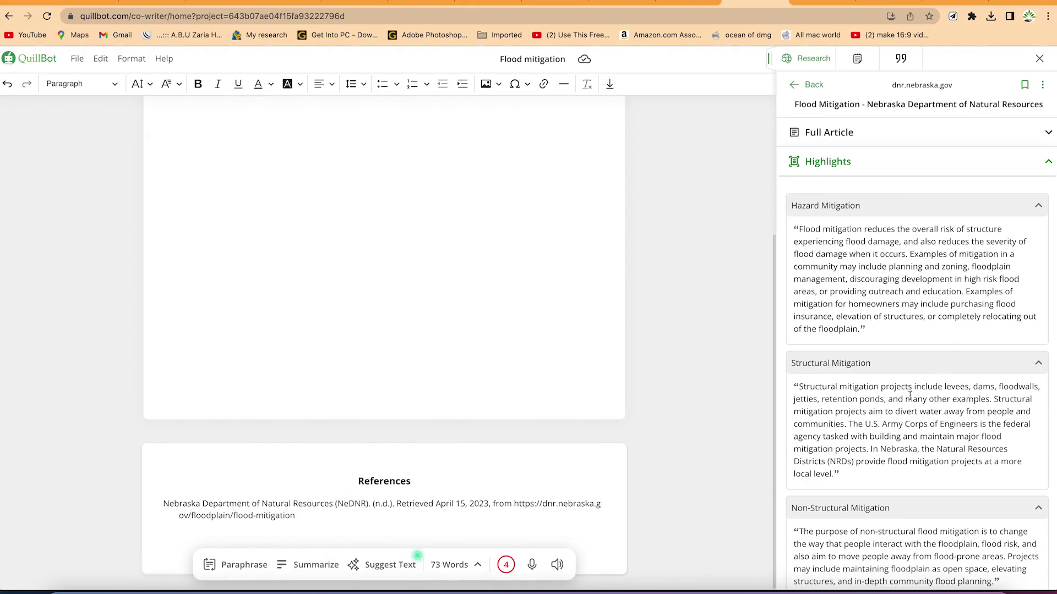
# Step: Expand the Topics/Keywords section of the dnr.nebraska.gov page and look through its keywords
pyautogui.scroll(-2, 885, 396)
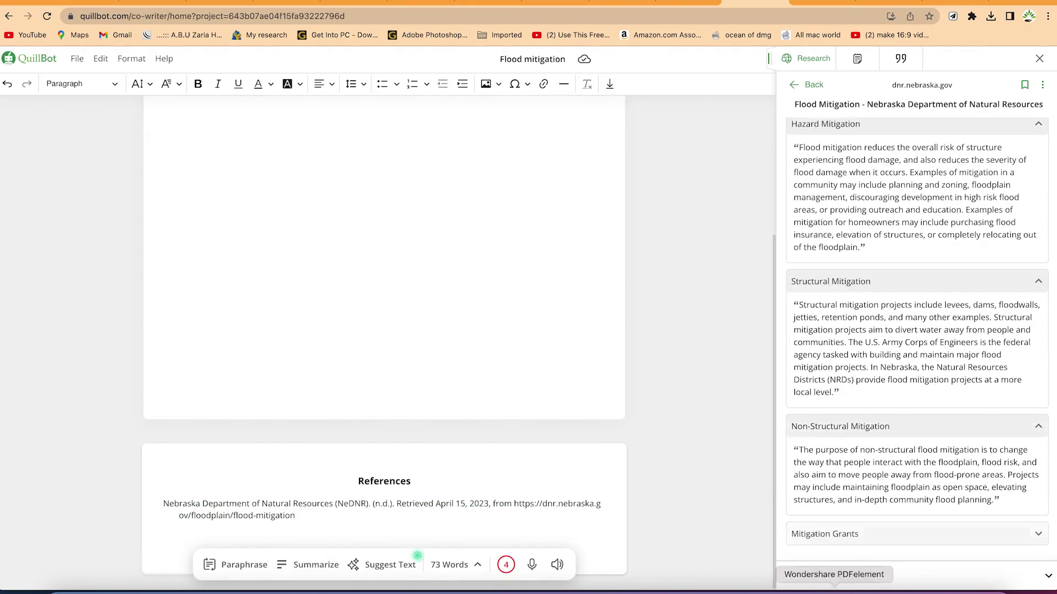
pyautogui.click(880, 576)
pyautogui.scroll(-8, 912, 536)
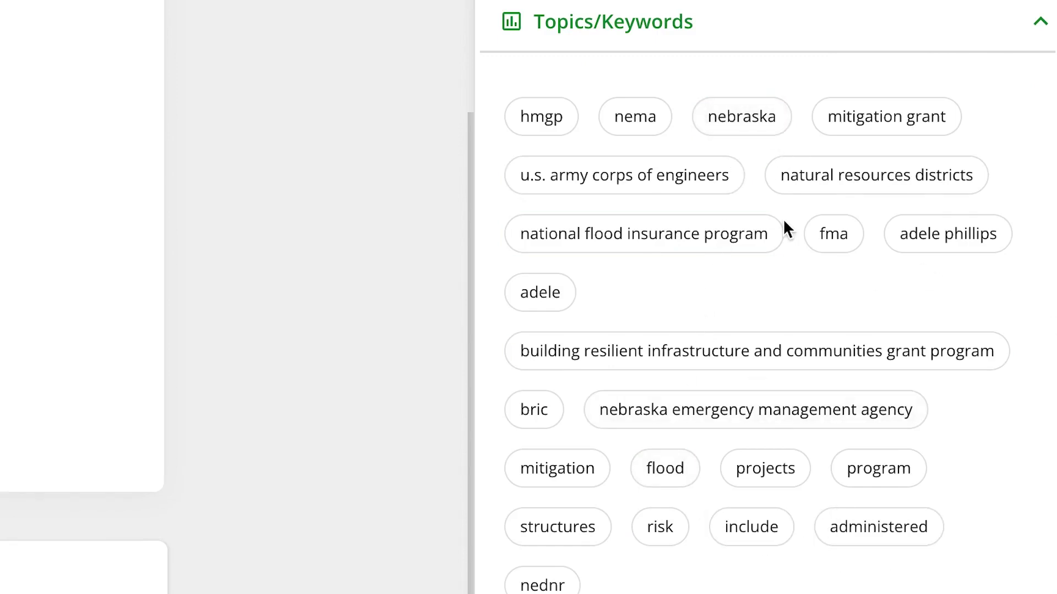
# Step: Summarize the full article's paragraphs on the FMA program priorities, BRIC and HMGP grants
pyautogui.scroll(5, 688, 159)
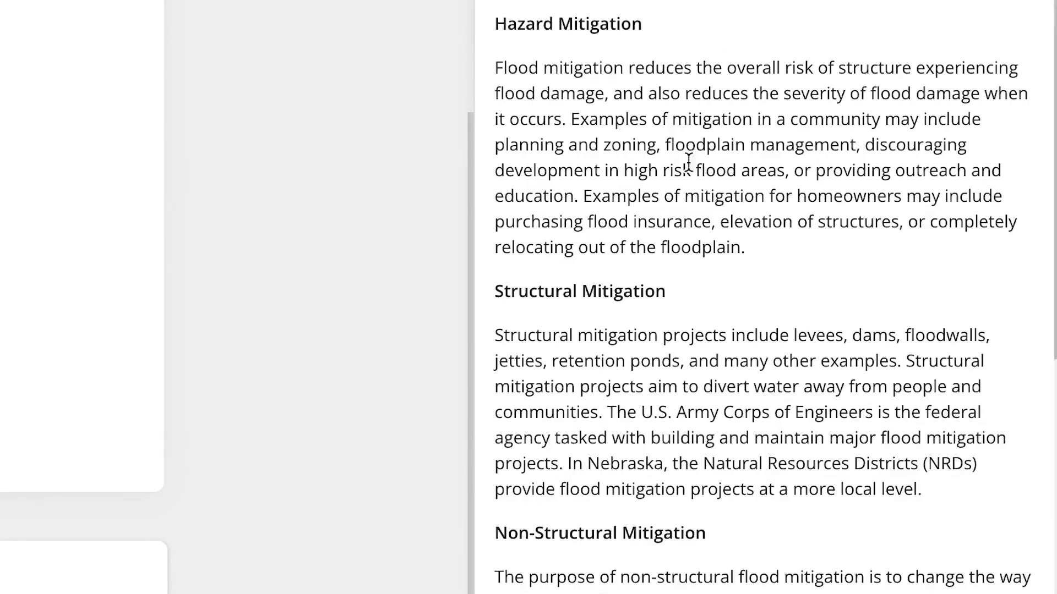
pyautogui.moveTo(647, 392); pyautogui.dragTo(721, 417)
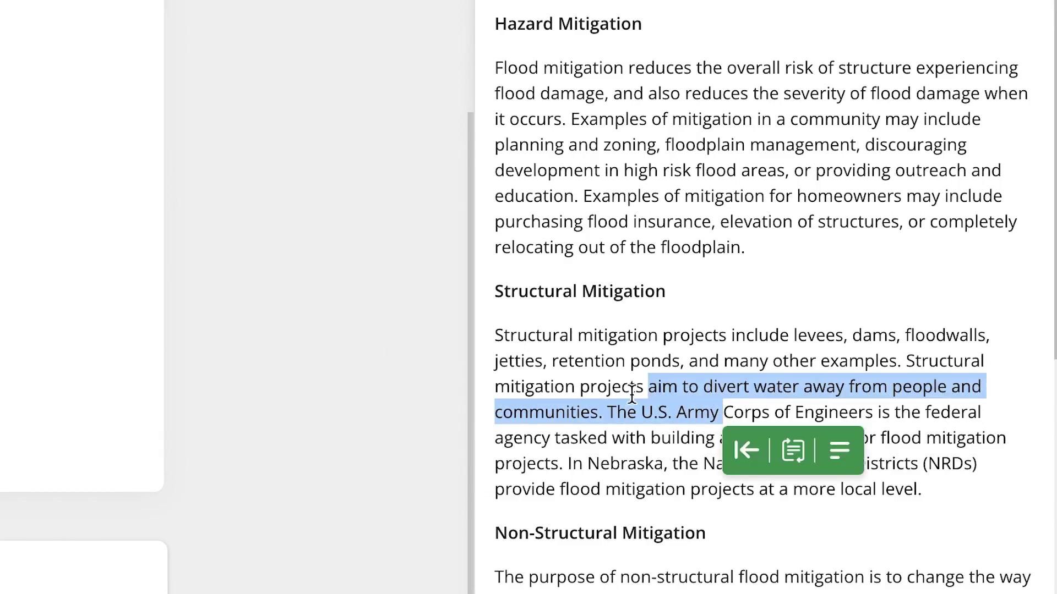
pyautogui.click(842, 255)
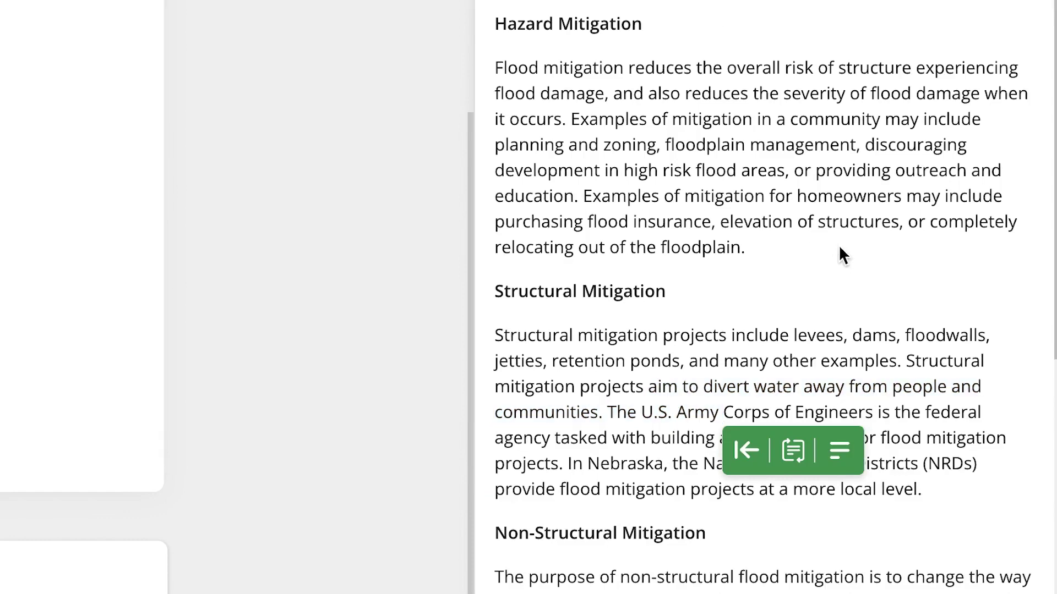
pyautogui.scroll(-10, 761, 560)
pyautogui.moveTo(728, 498); pyautogui.dragTo(494, 0)
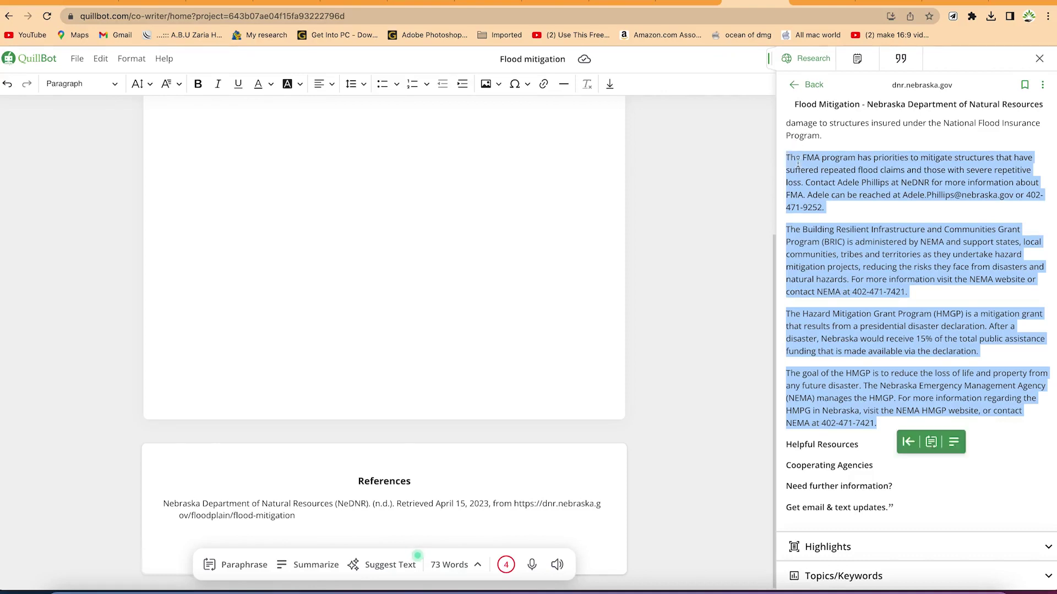
pyautogui.rightClick(804, 166)
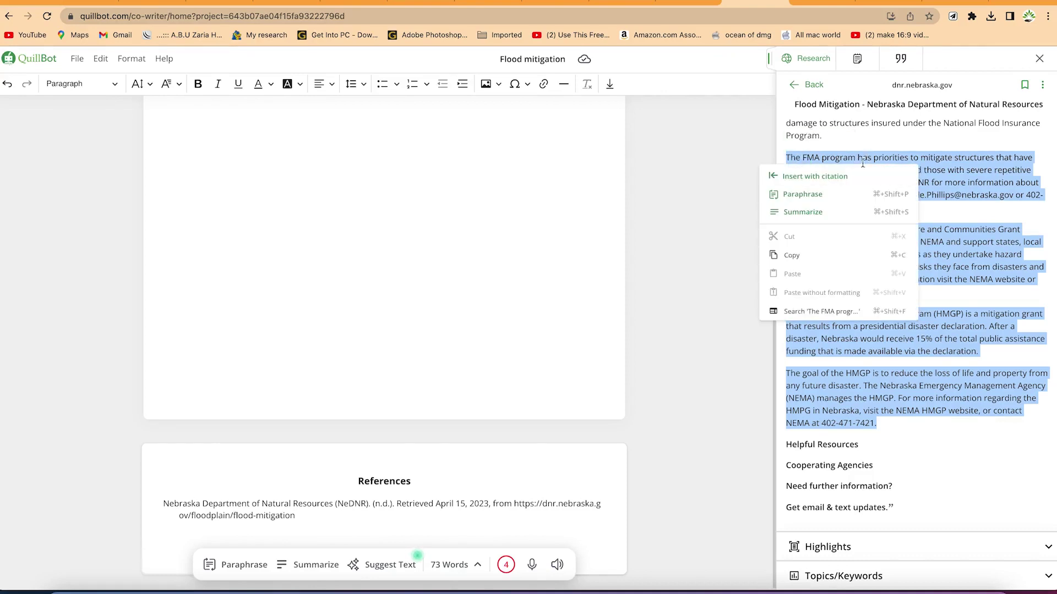
pyautogui.click(824, 213)
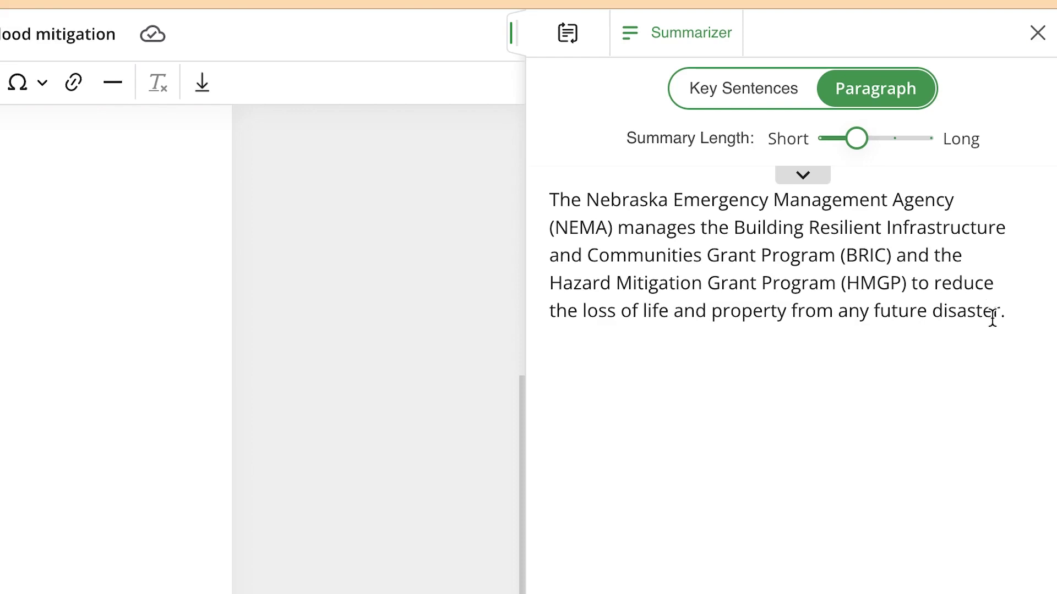
# Step: Insert the generated paragraph summary of the grant programs into the document and close the Summarizer
pyautogui.moveTo(1027, 319); pyautogui.dragTo(422, 192)
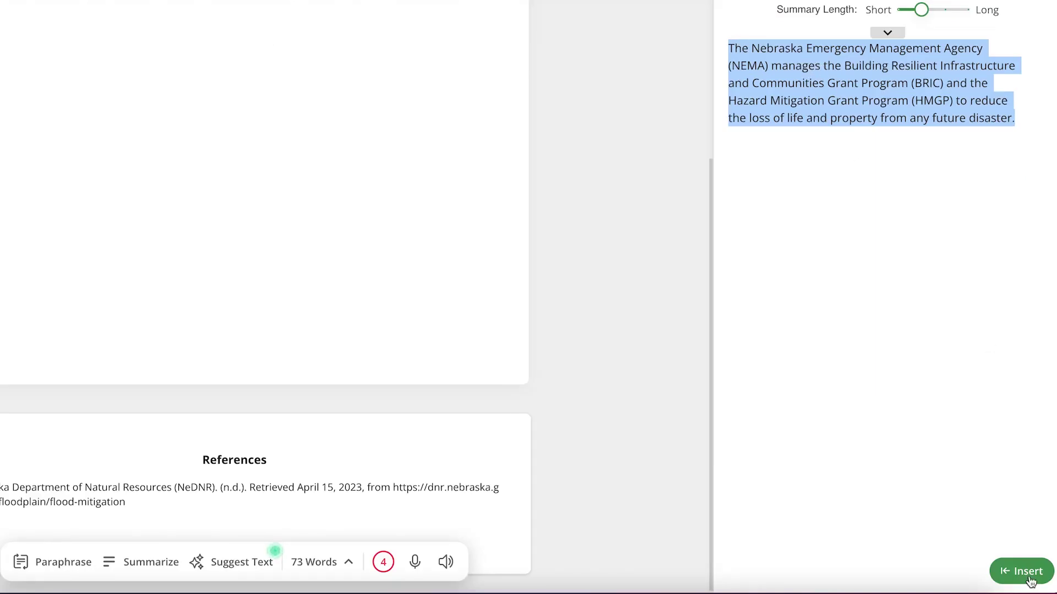
pyautogui.click(1027, 575)
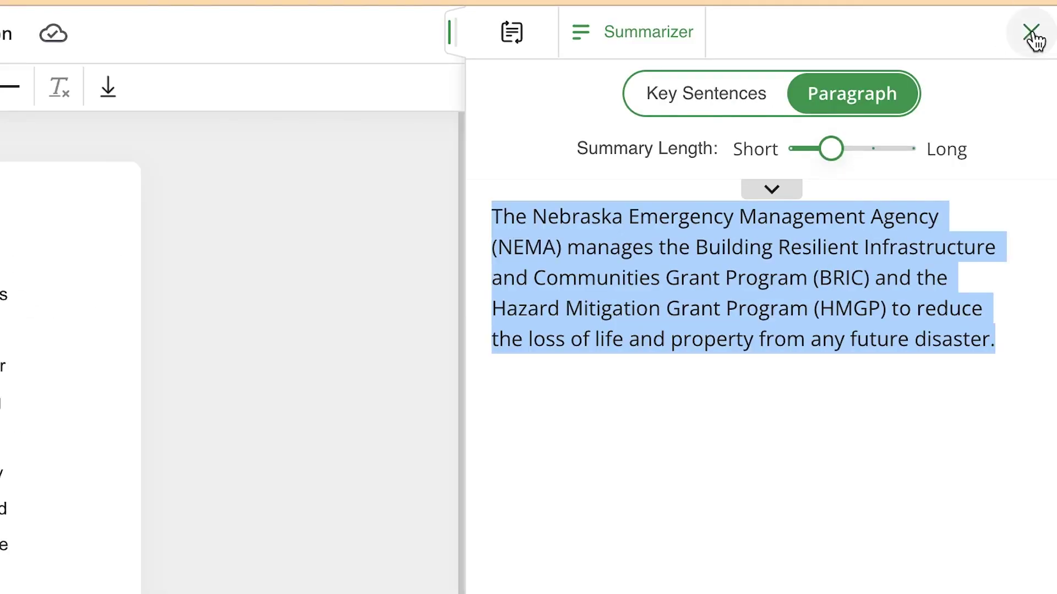
pyautogui.click(1033, 34)
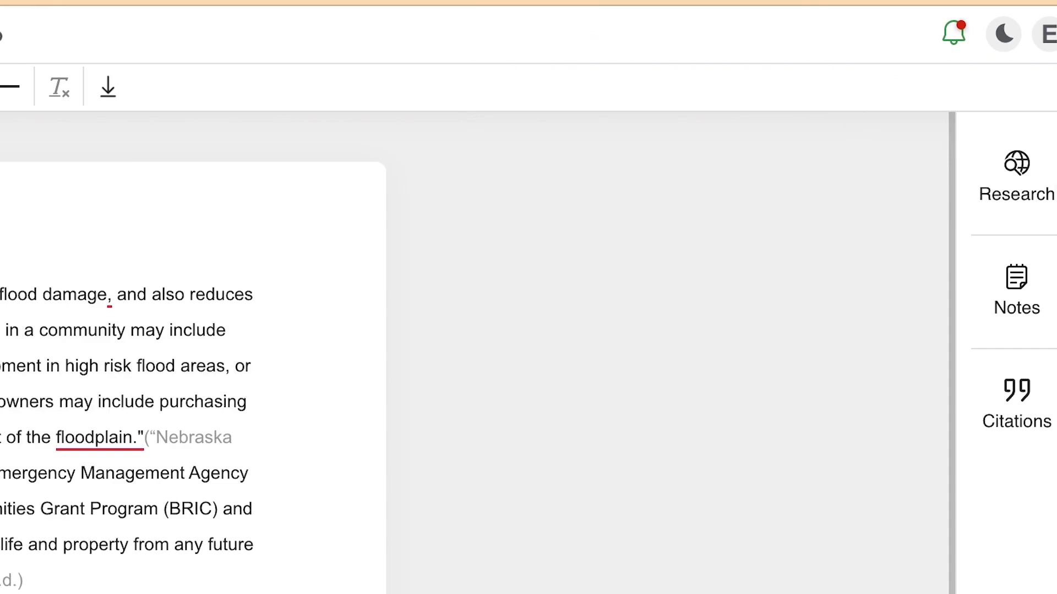
# Step: Write an outline in the project's Notes with the lines "Introducdtion", "Main body", "Conclusions" and "References"
pyautogui.click(1030, 175)
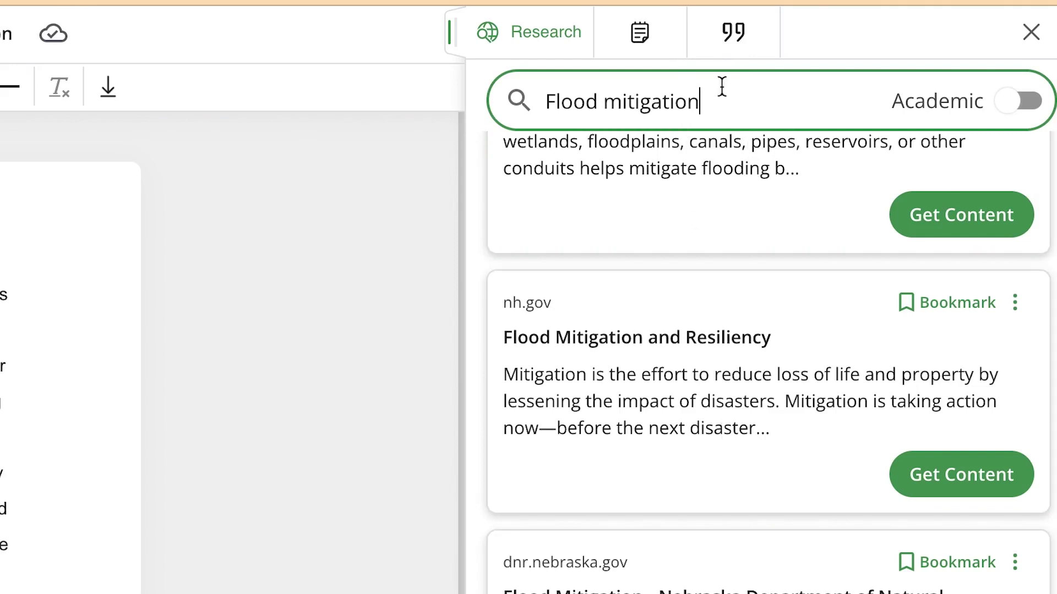
pyautogui.click(643, 33)
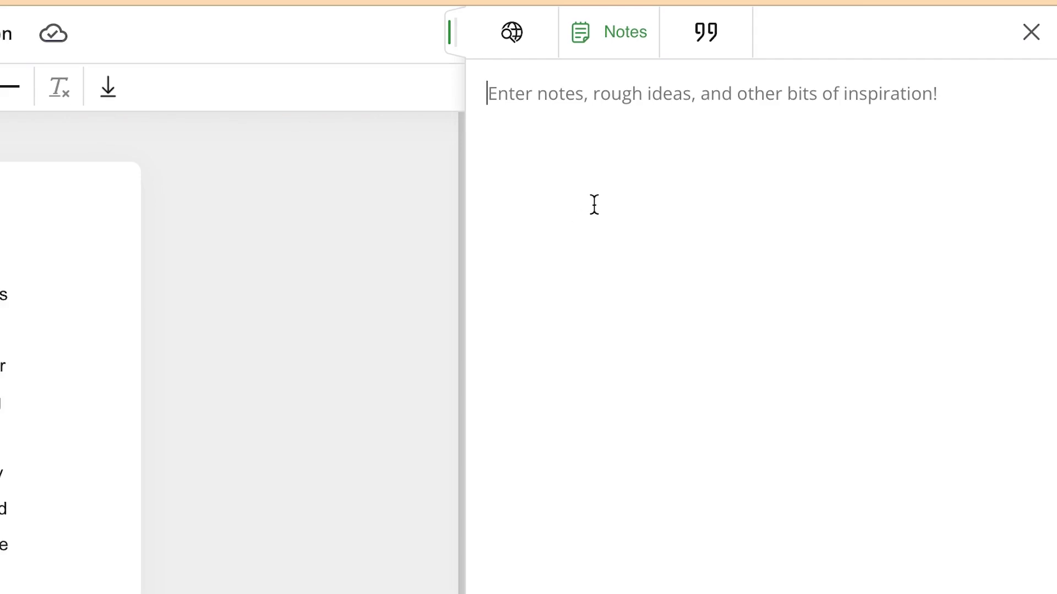
pyautogui.write('Introducdtion')
pyautogui.press('Return')
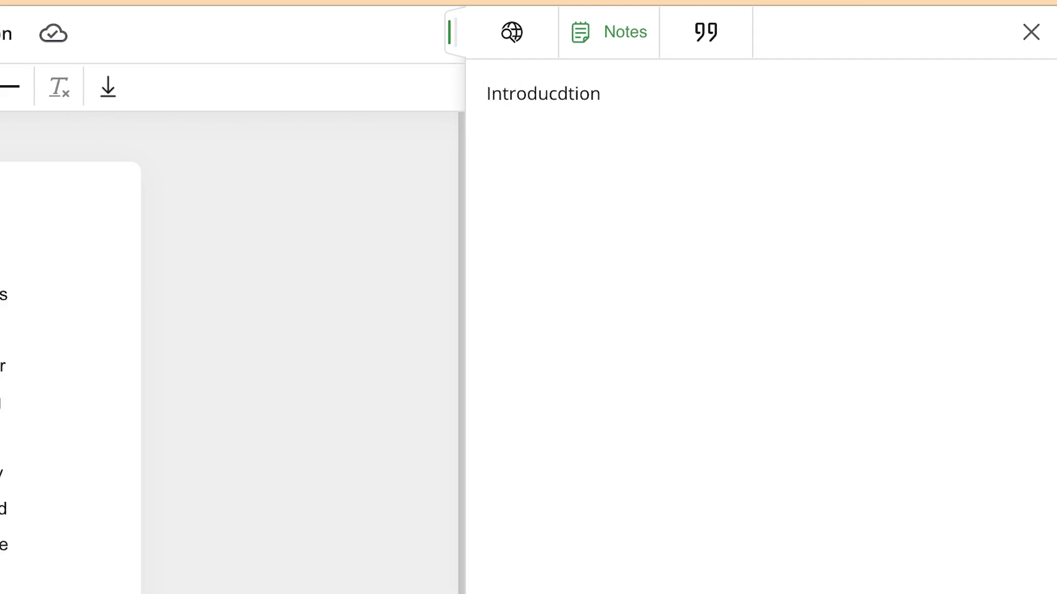
pyautogui.write('Main body')
pyautogui.press('Return')
pyautogui.write('References')
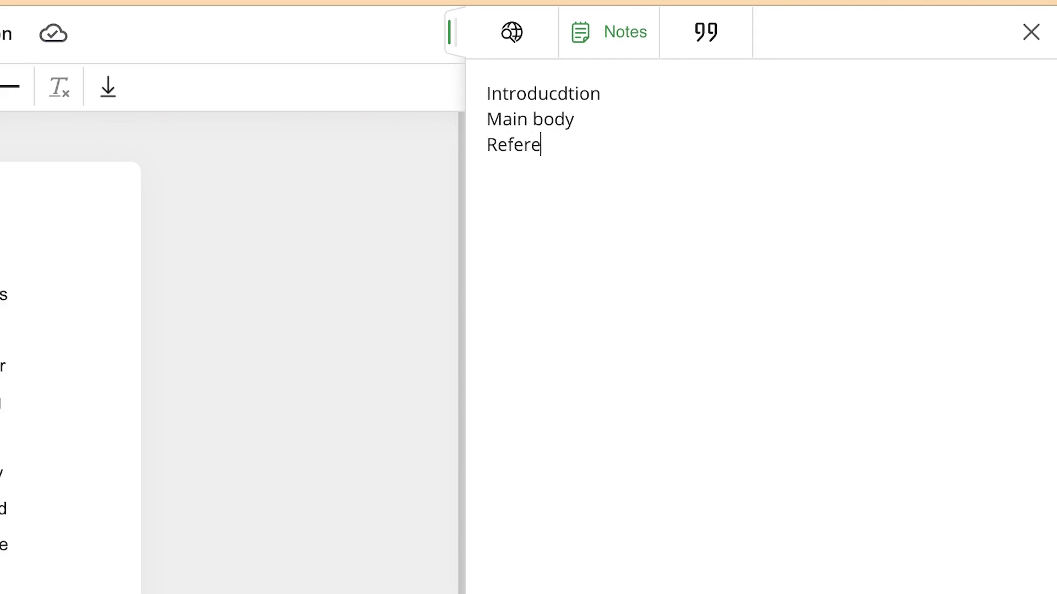
pyautogui.press('Return')
pyautogui.press('Return')
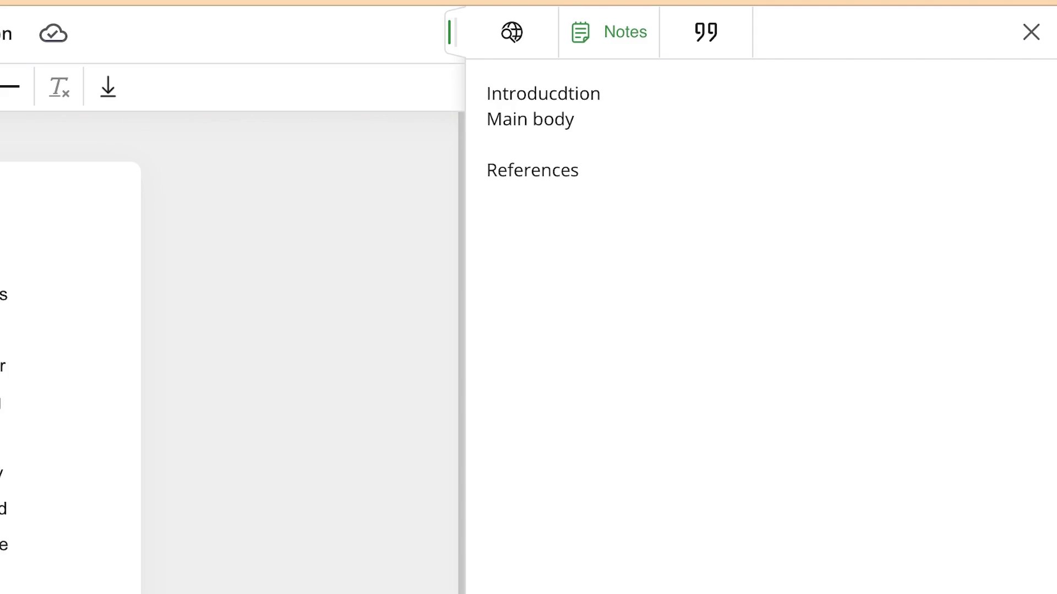
pyautogui.write('Conclusions')
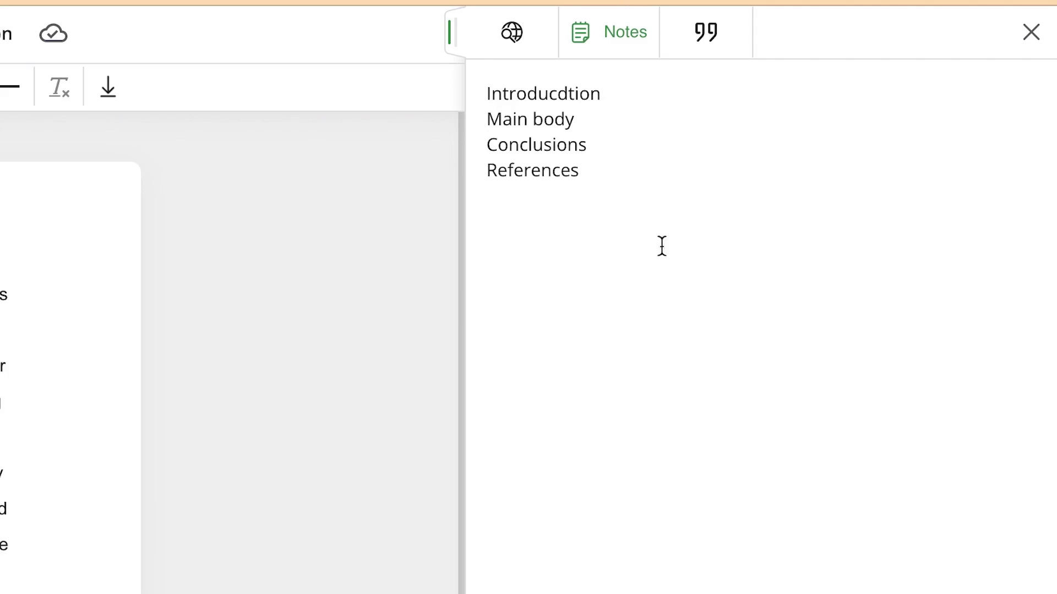
# Step: Create and save a website citation from the speakmoreclearly.com "Presentation Skills- 9 Great Tips" page URL, and insert it into the document
pyautogui.click(703, 33)
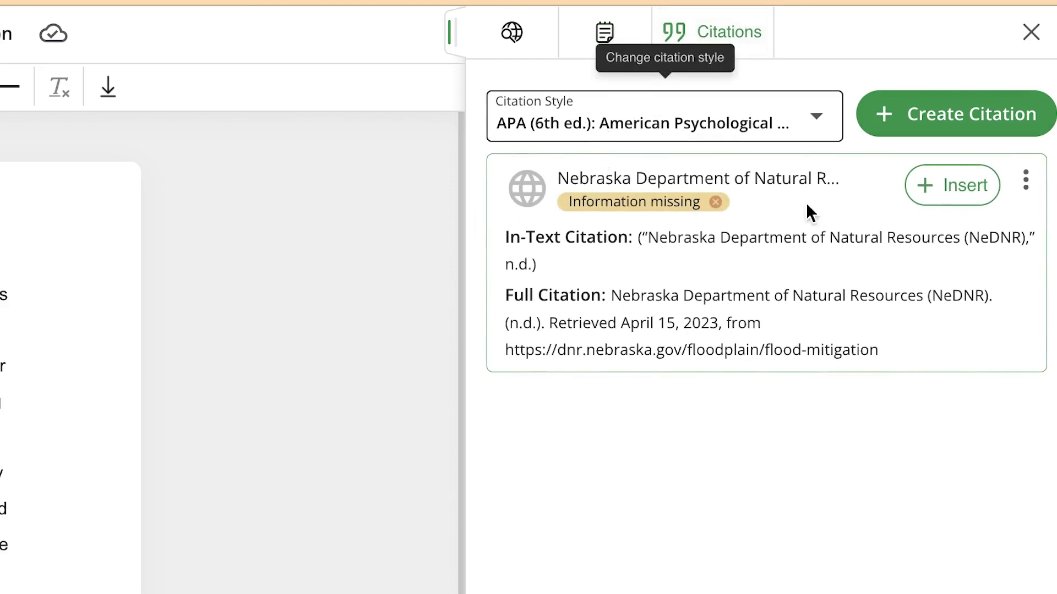
pyautogui.click(935, 120)
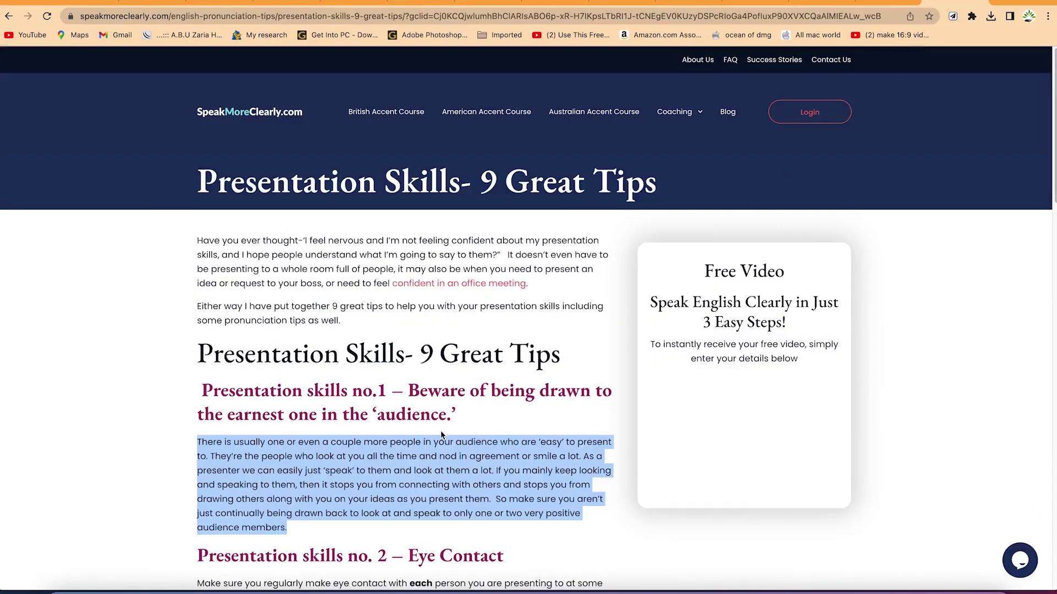
pyautogui.click(256, 17)
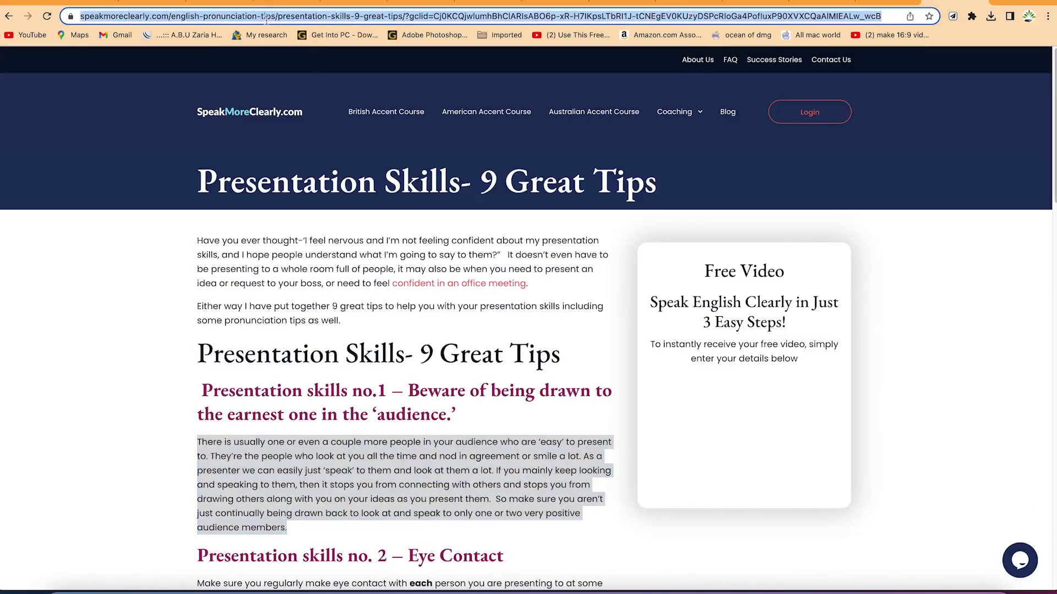
pyautogui.click(747, 3)
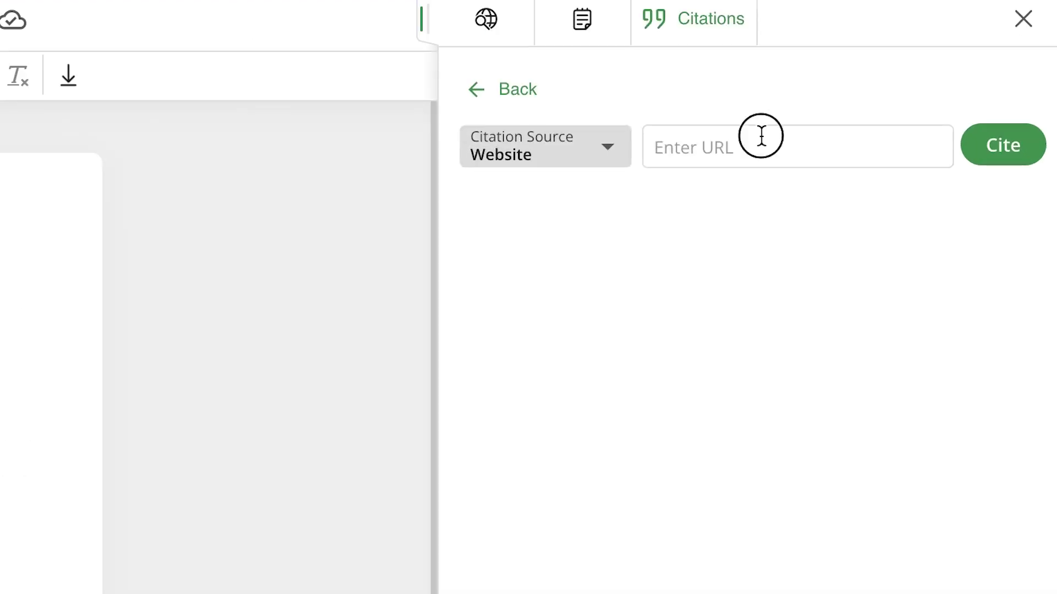
pyautogui.click(922, 114)
pyautogui.hotkey('ctrl', 'v')
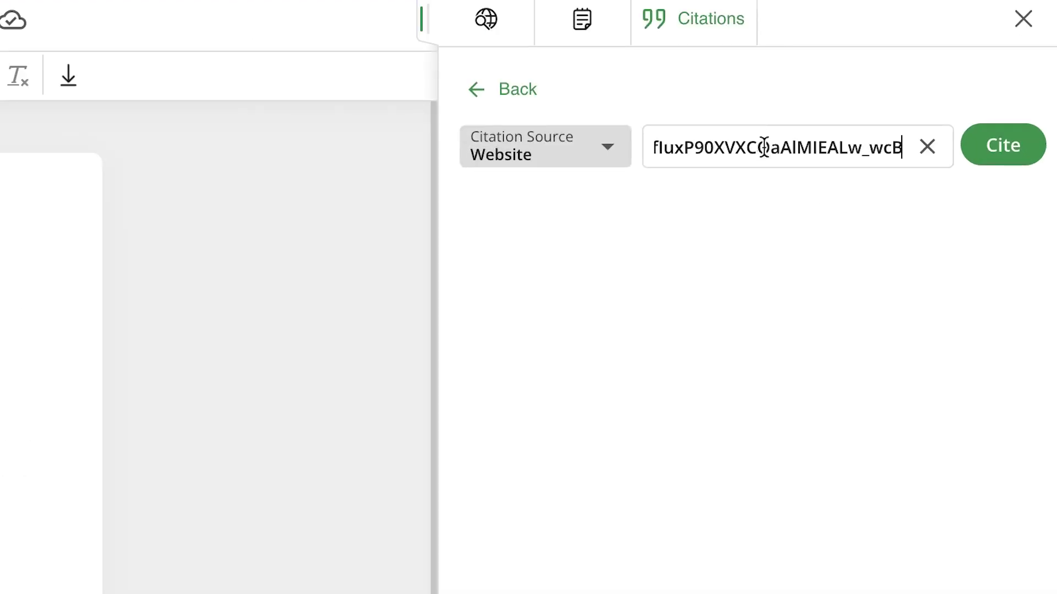
pyautogui.click(988, 157)
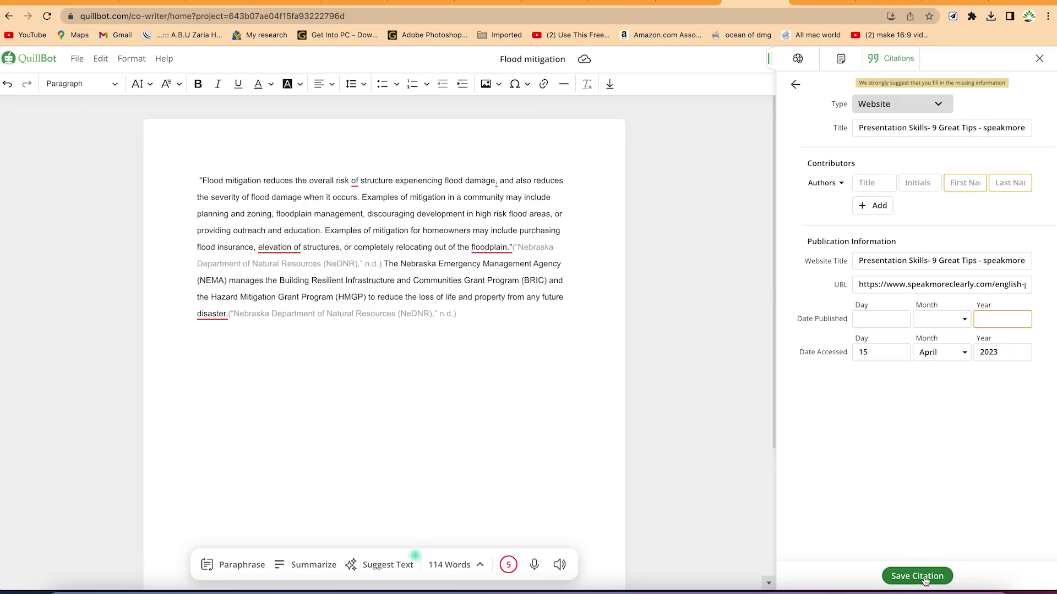
pyautogui.click(918, 576)
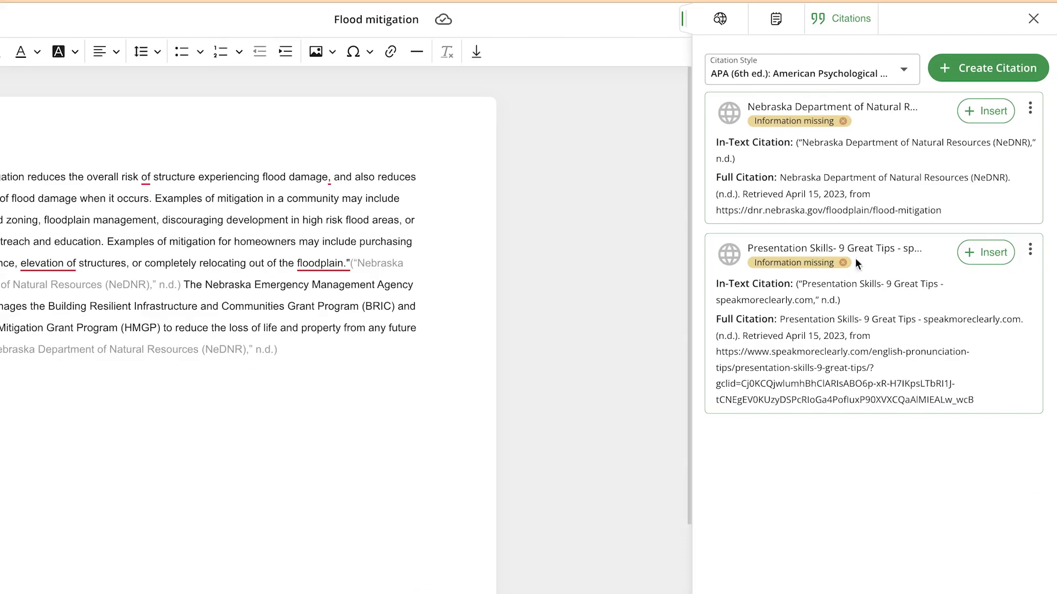
pyautogui.click(988, 252)
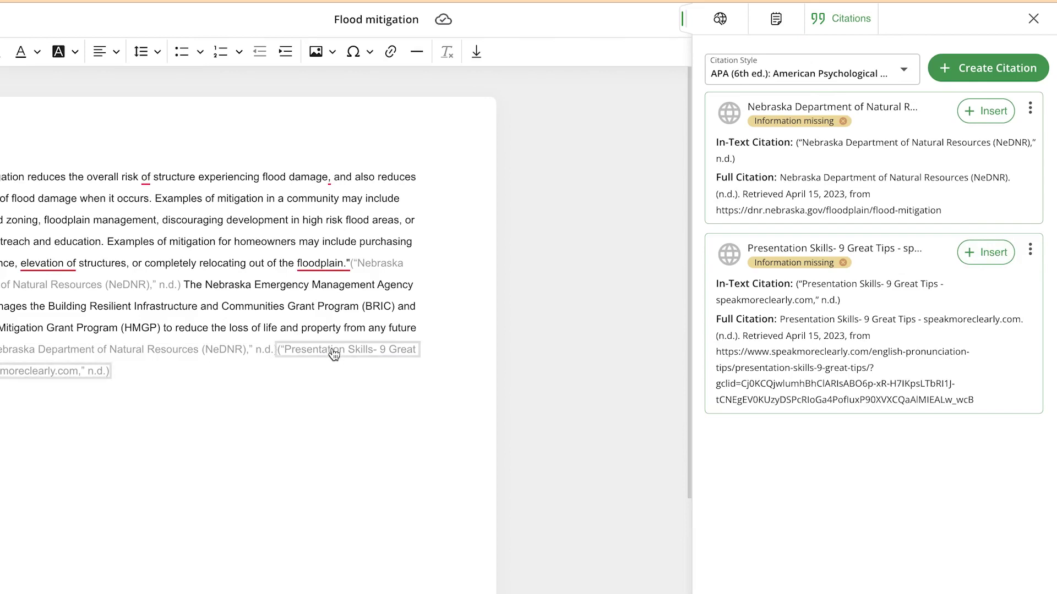
# Step: Start another citation, trying Book as its source before setting the citation source to Journal Article
pyautogui.click(1016, 67)
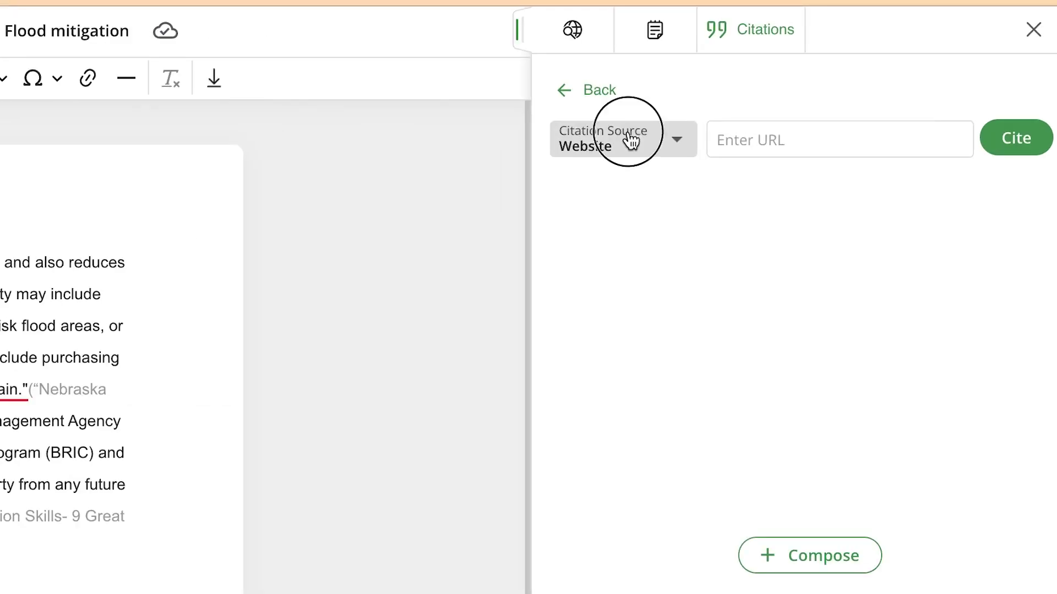
pyautogui.click(630, 140)
pyautogui.click(601, 223)
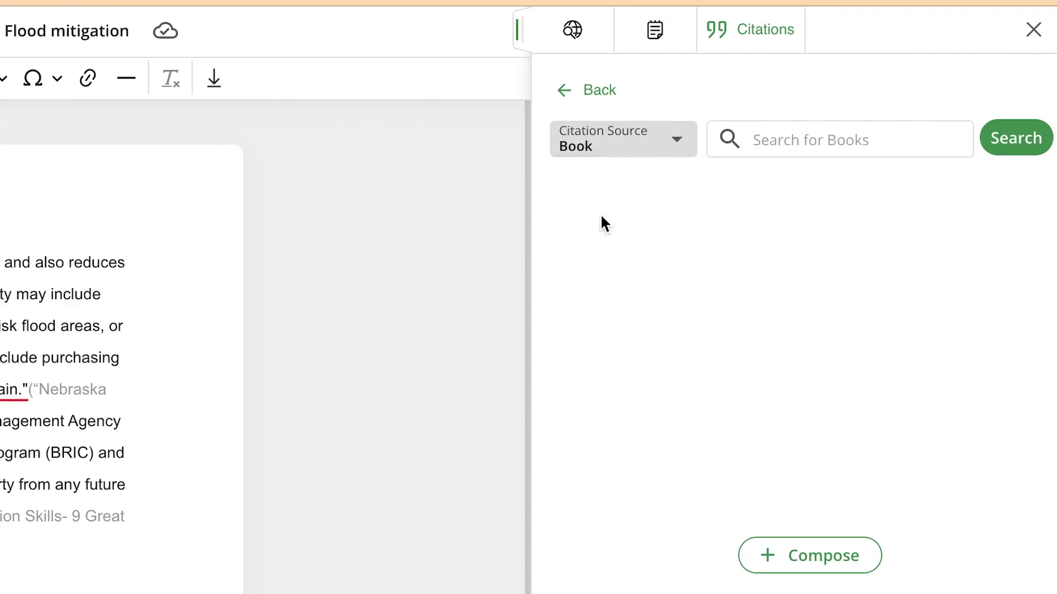
pyautogui.click(679, 135)
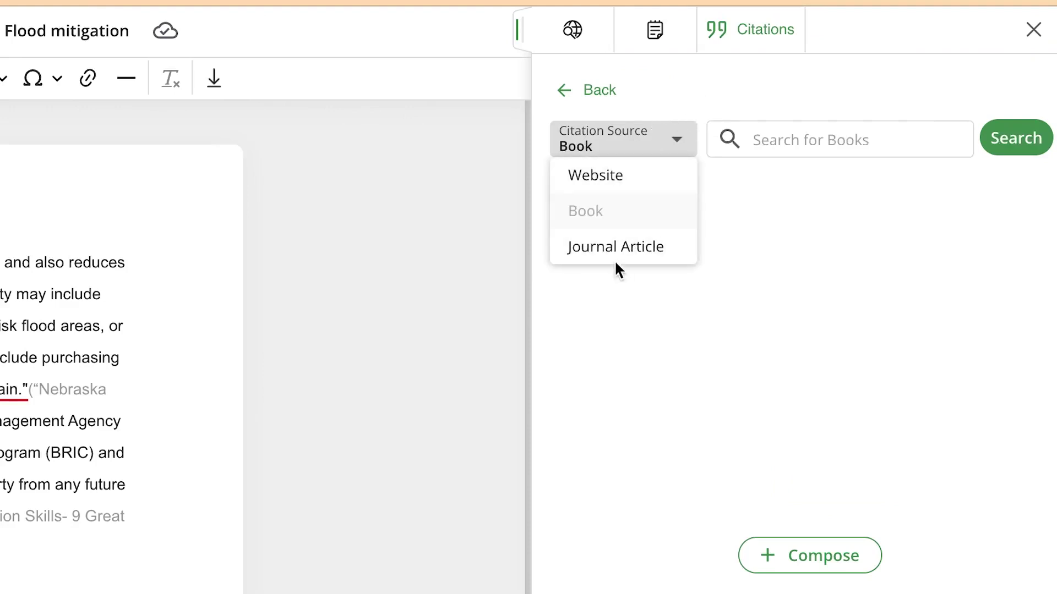
pyautogui.click(615, 246)
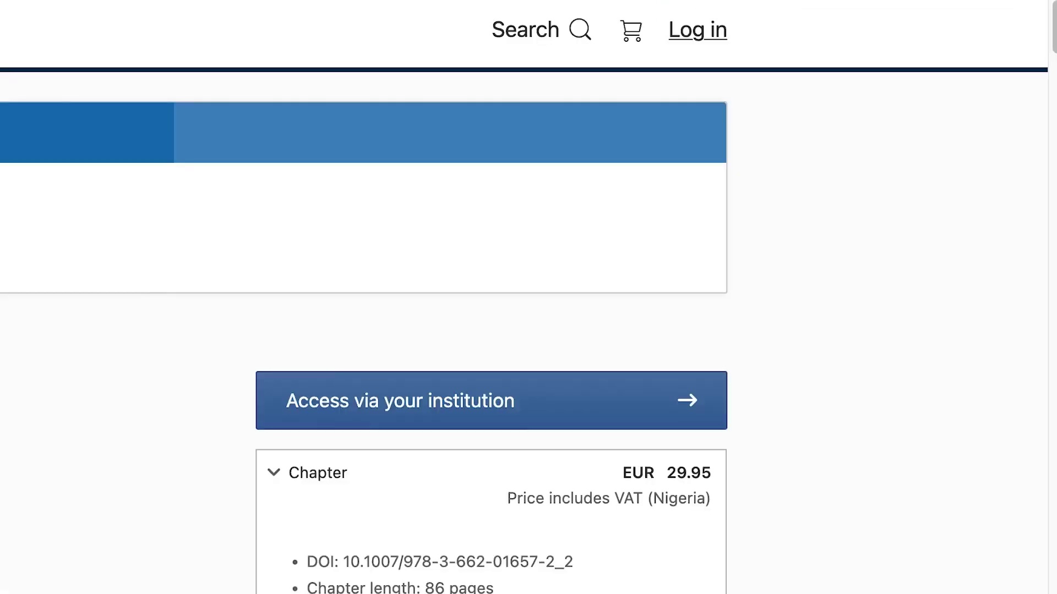
pyautogui.scroll(-1, 459, 309)
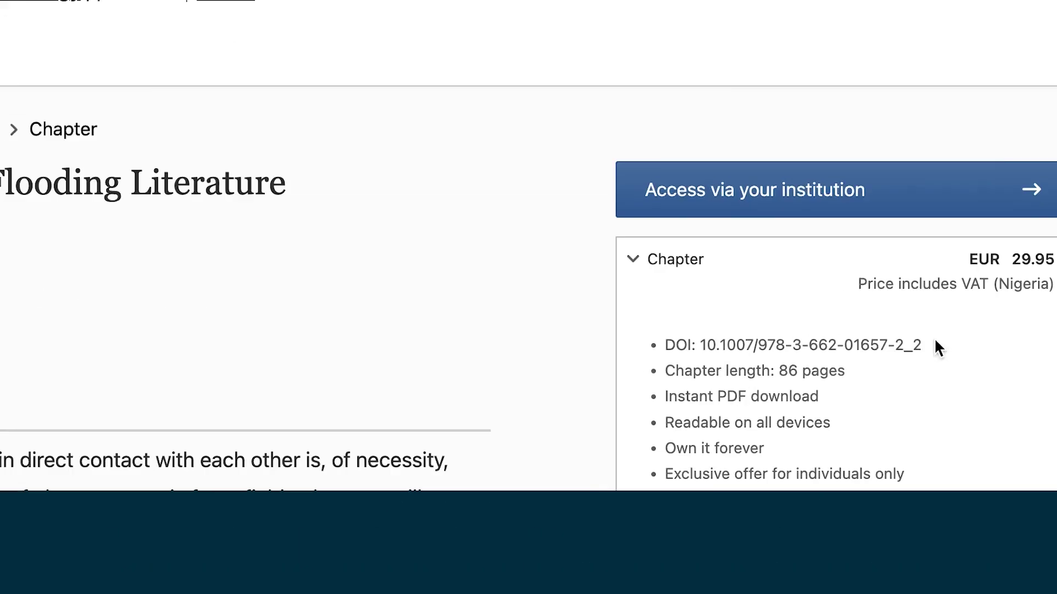
pyautogui.moveTo(822, 322); pyautogui.dragTo(697, 346)
pyautogui.hotkey('ctrl', 'c')
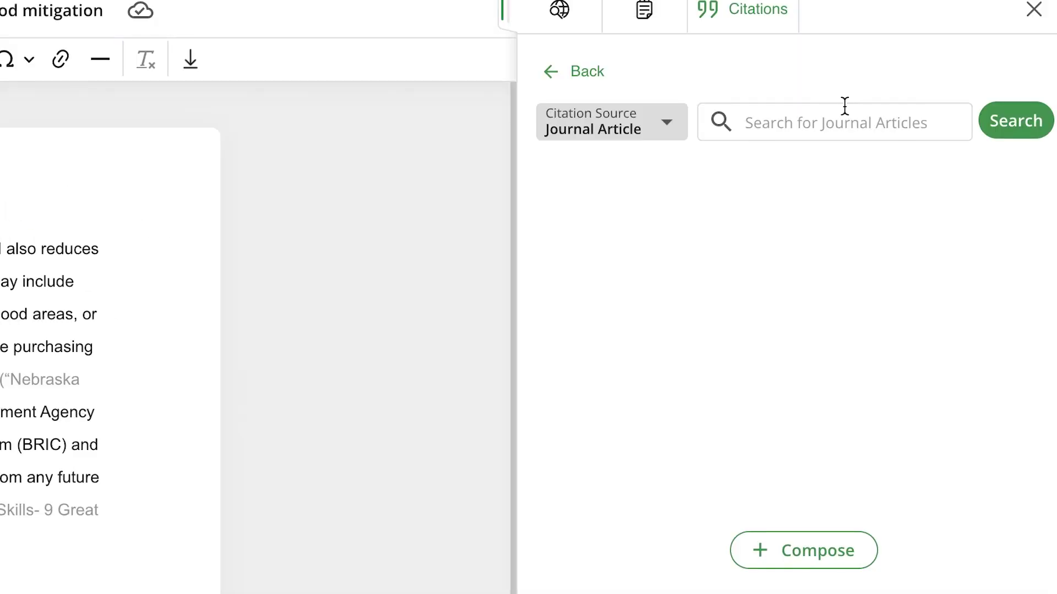
pyautogui.click(844, 107)
pyautogui.hotkey('ctrl', 'v')
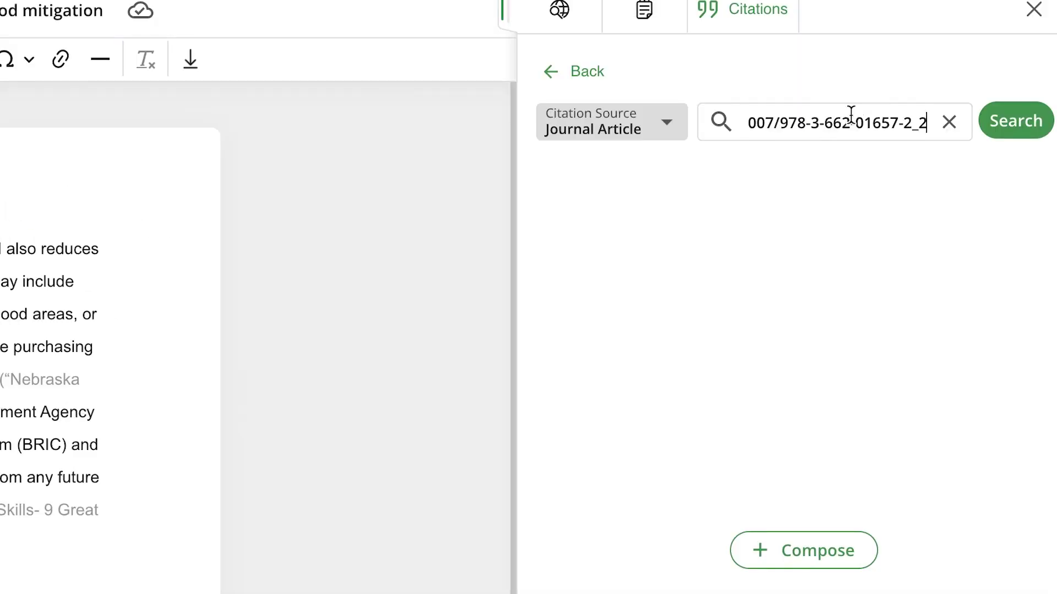
pyautogui.click(999, 132)
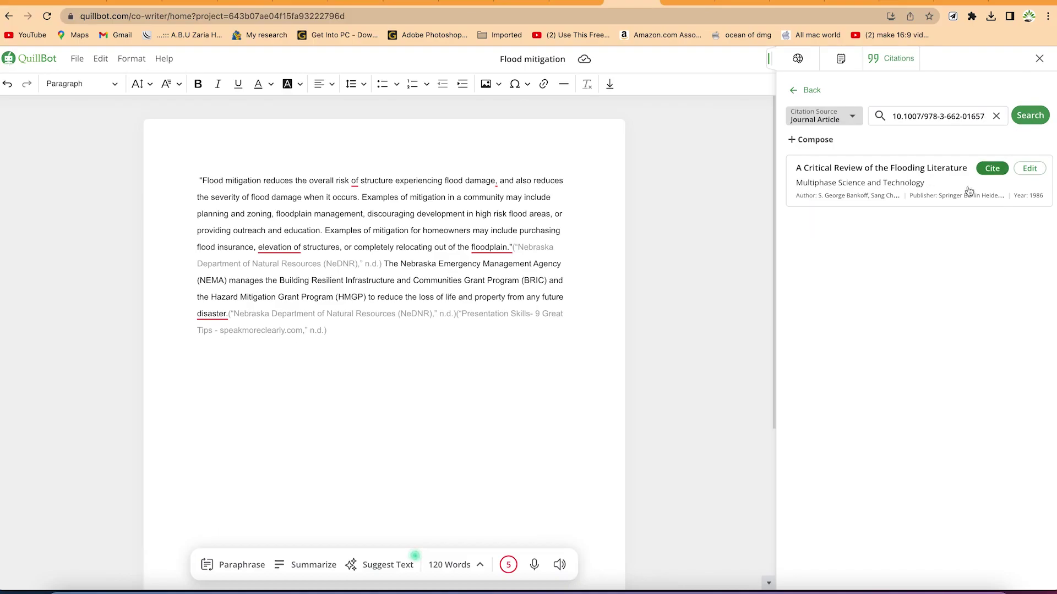
# Step: Cite "A Critical Review of the Flooding Literature" in the document right after "floodplain management,"
pyautogui.click(367, 335)
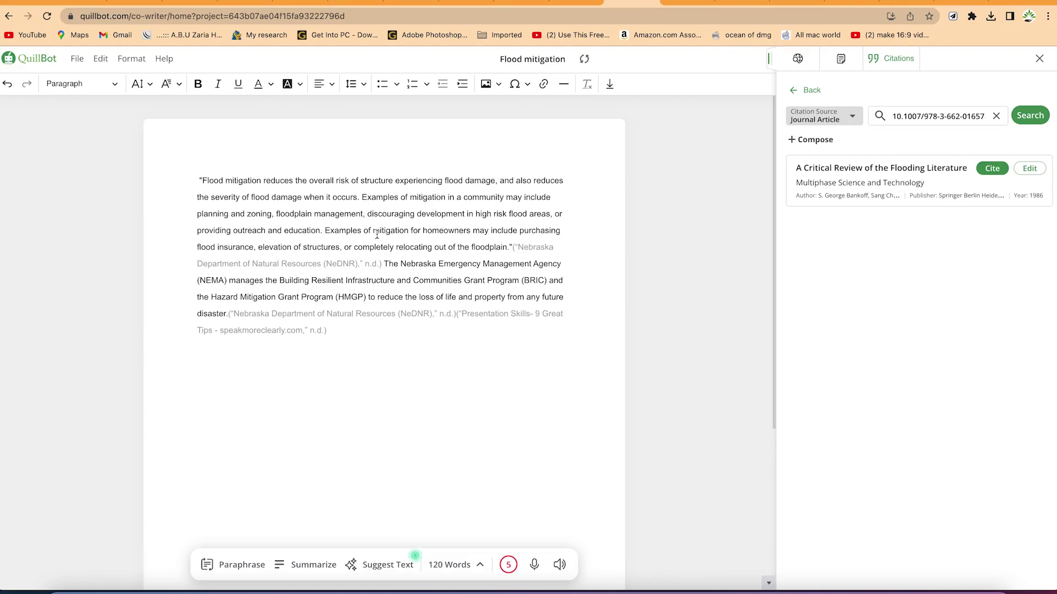
pyautogui.click(994, 167)
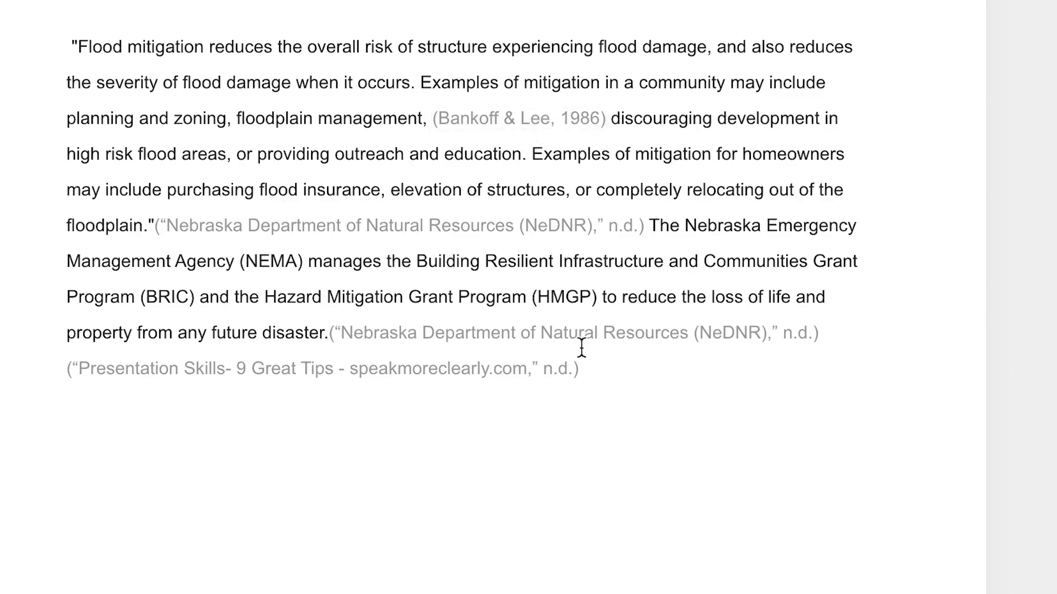
pyautogui.scroll(-5, 643, 383)
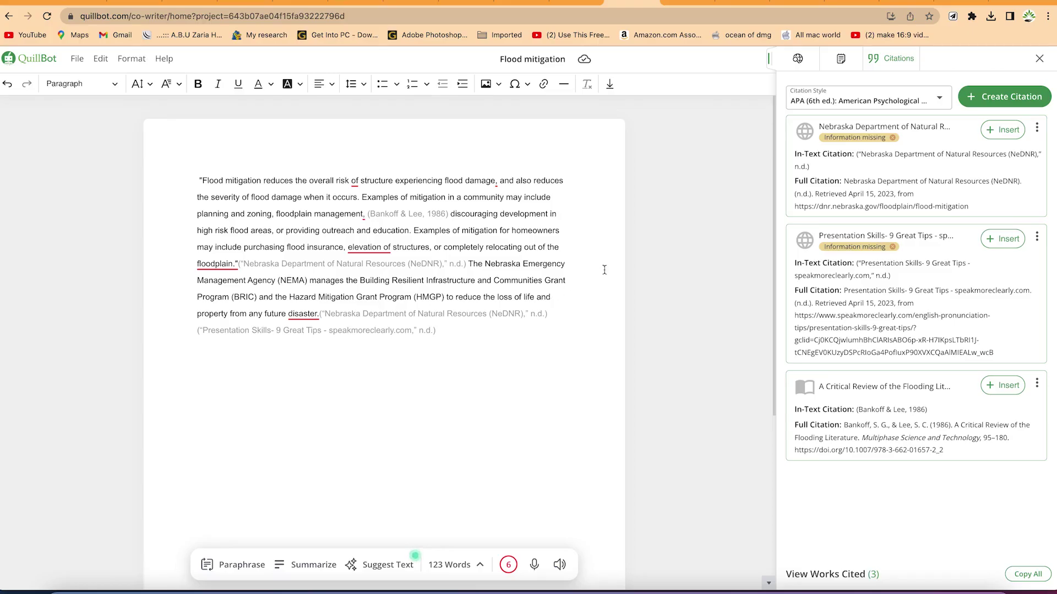
# Step: Switch the "Flood mitigation" research to academic results and look through the listed papers
pyautogui.click(841, 58)
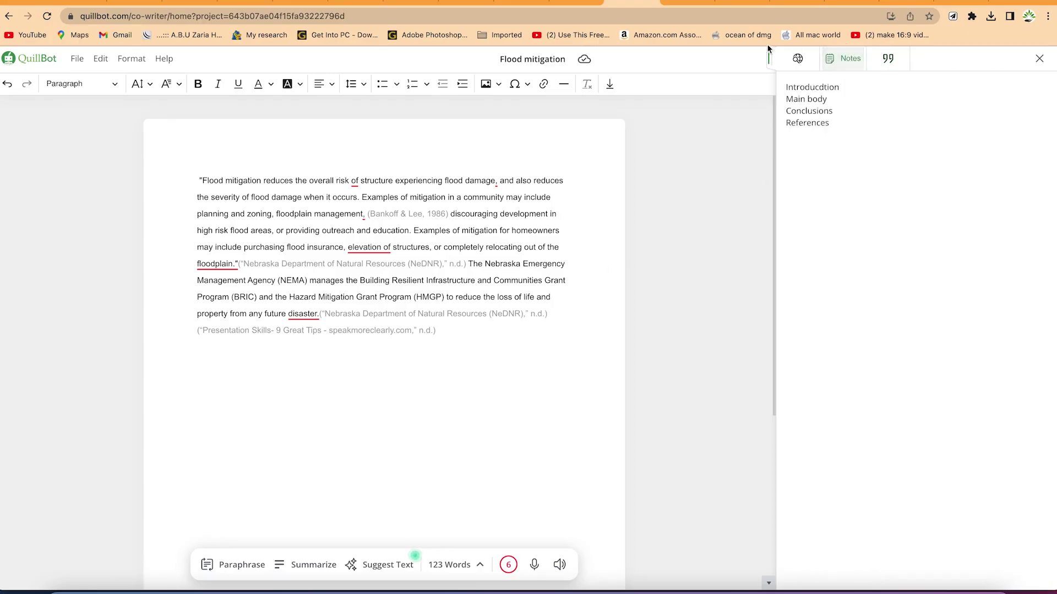
pyautogui.click(805, 71)
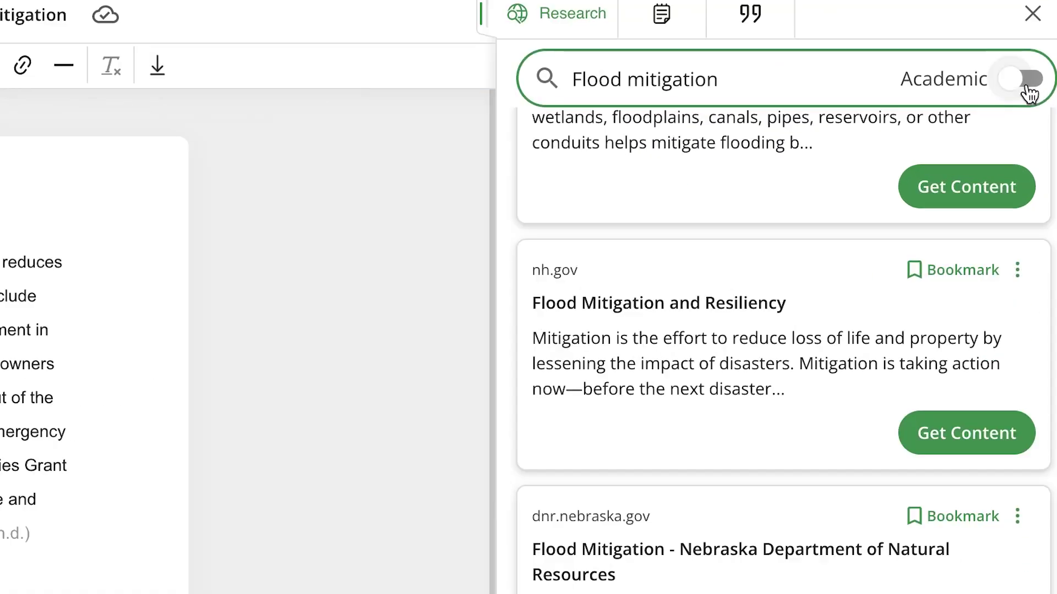
pyautogui.click(1037, 91)
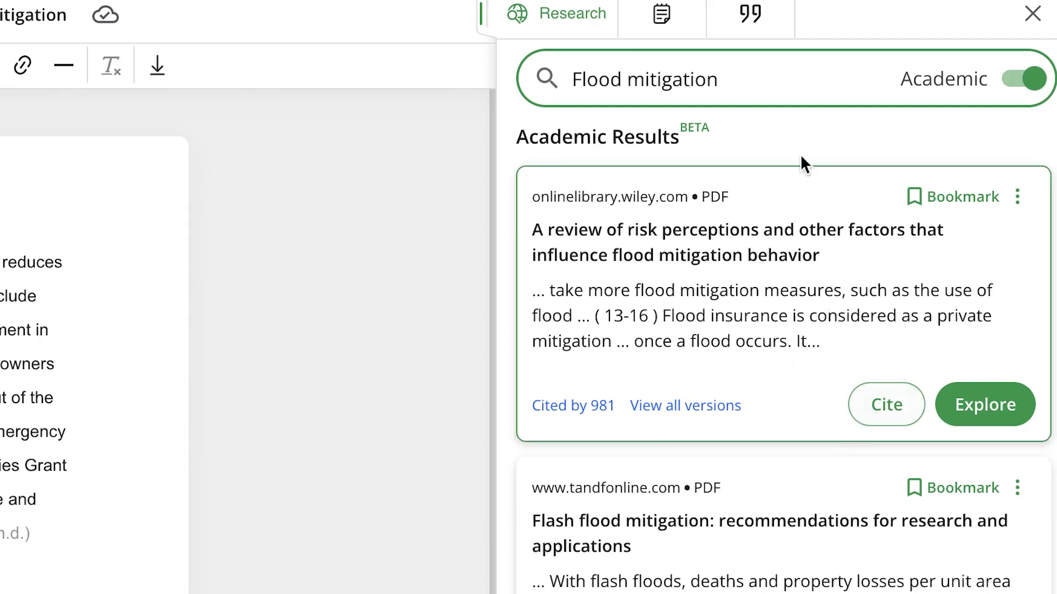
pyautogui.scroll(-15, 784, 353)
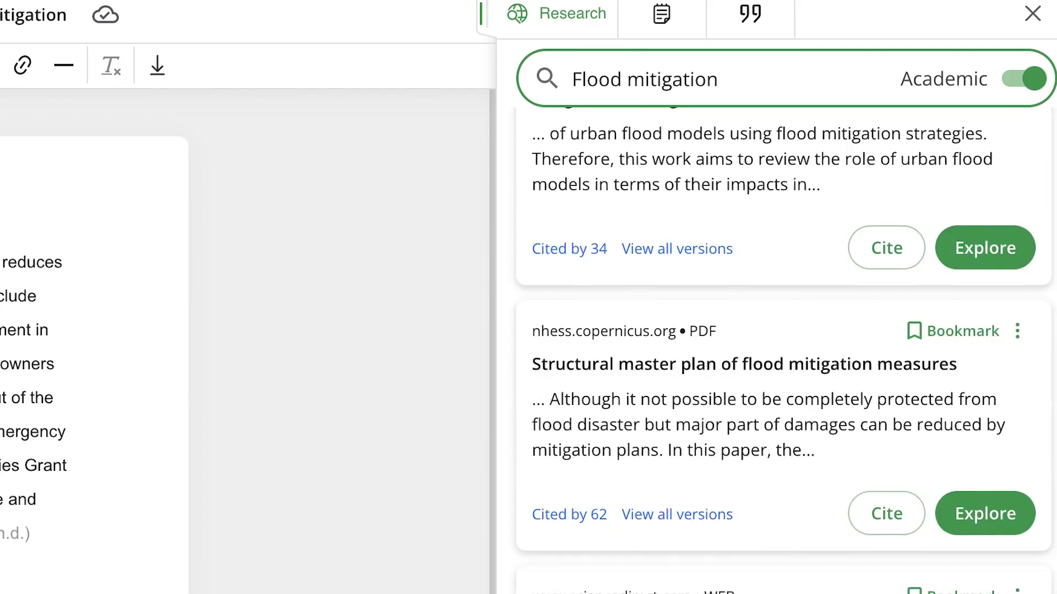
pyautogui.scroll(-3, 784, 352)
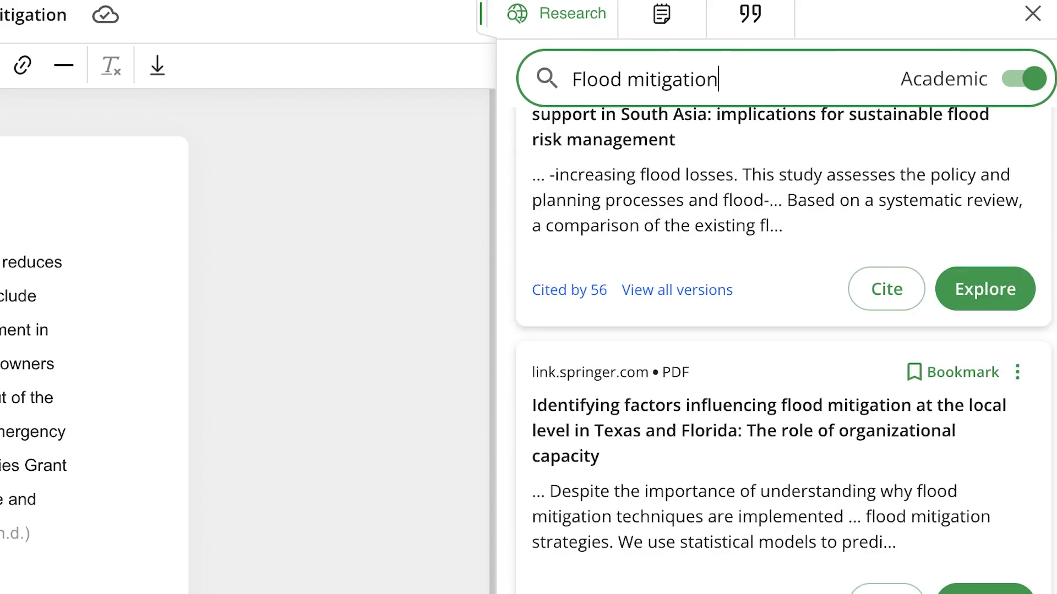
# Step: Explore the academic result on sustainable flood risk management in South Asia, return to the project and look through further papers
pyautogui.click(986, 290)
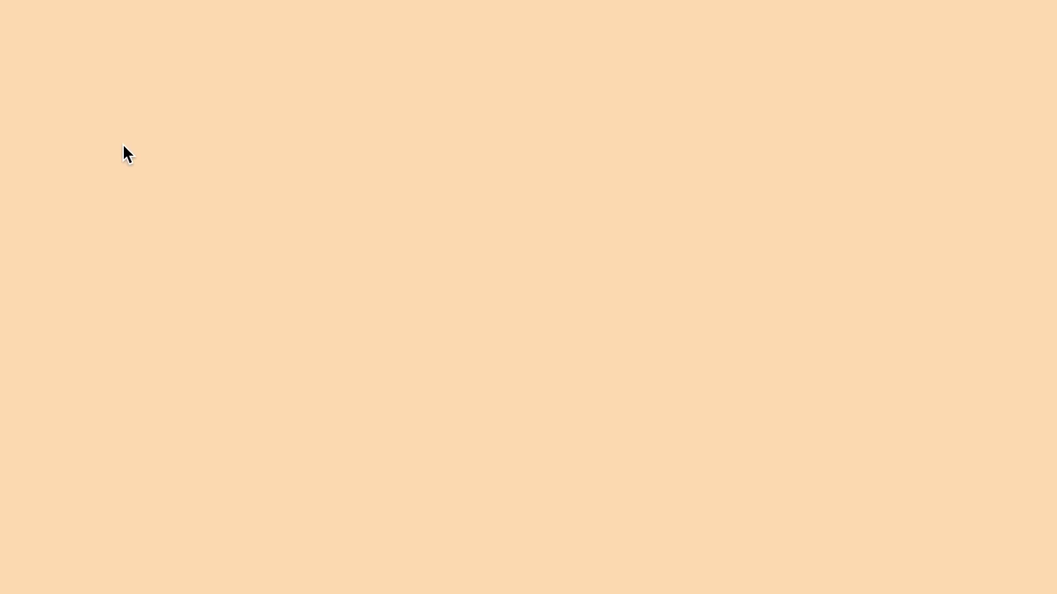
pyautogui.moveTo(73, 2)
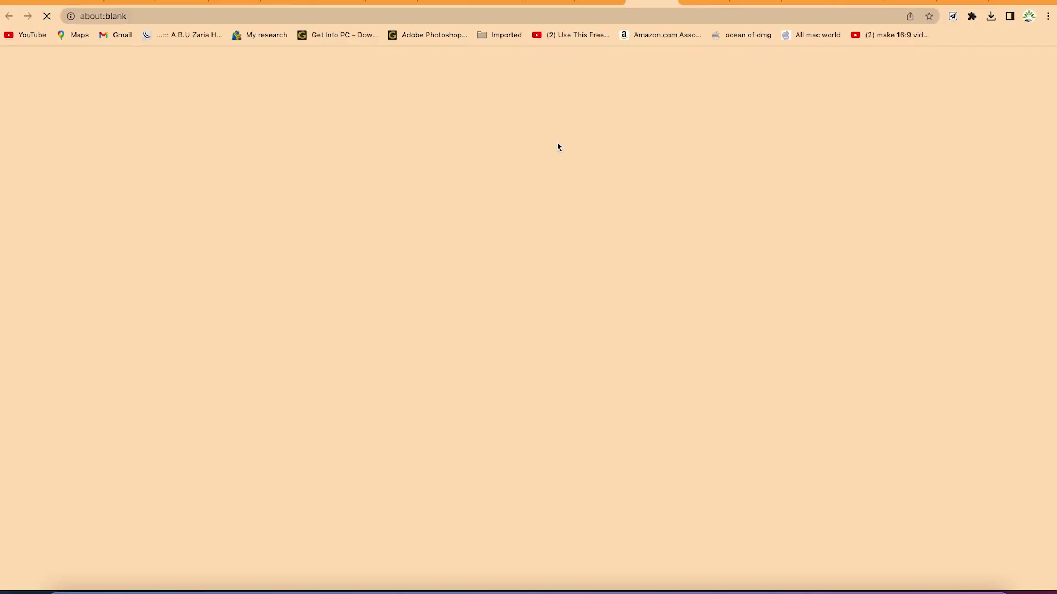
pyautogui.click(596, 1)
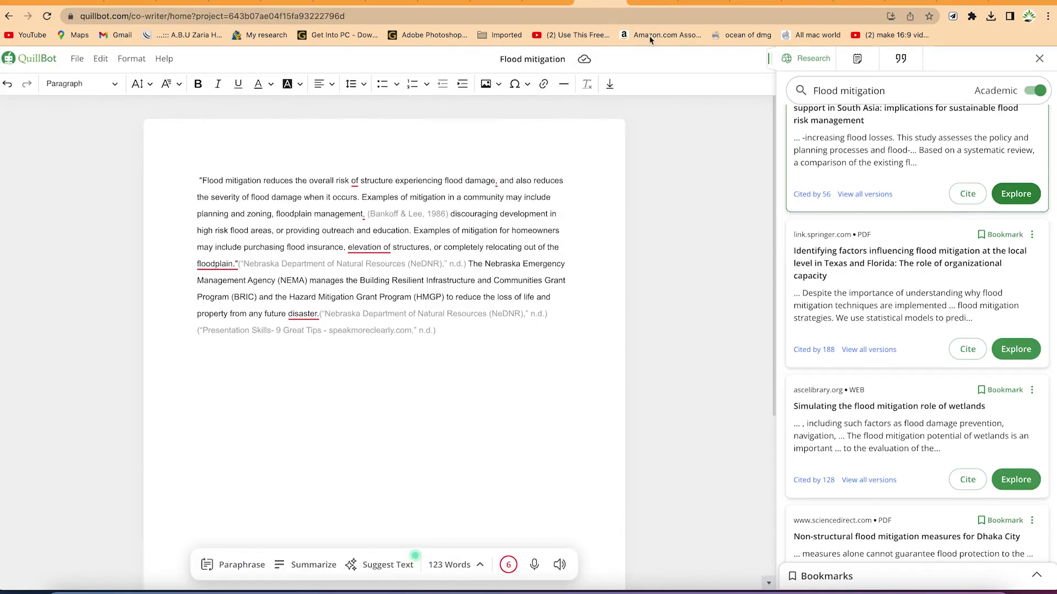
pyautogui.scroll(-15, 943, 385)
pyautogui.scroll(-15, 944, 382)
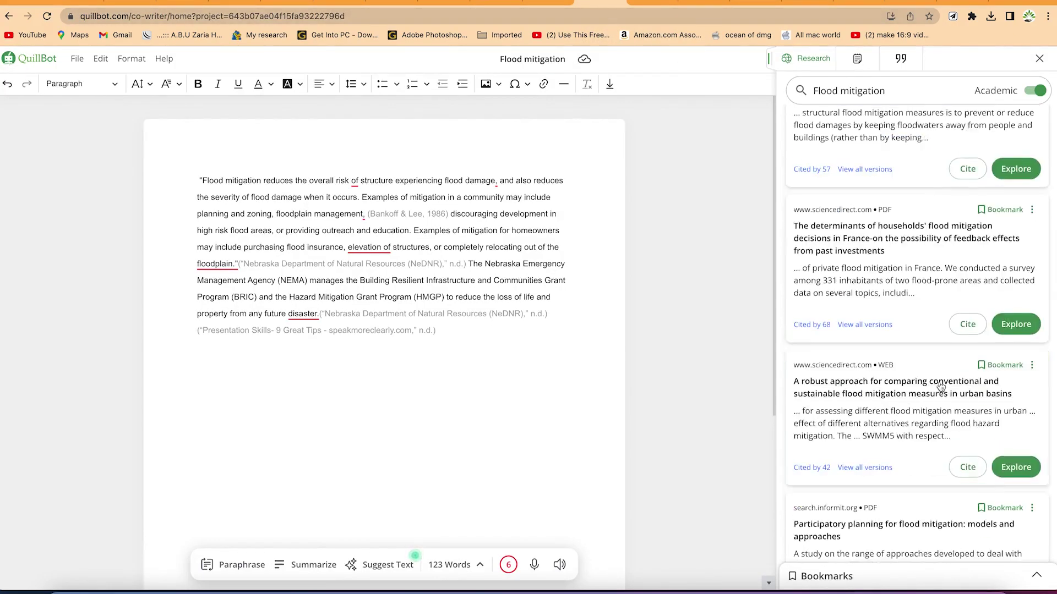
pyautogui.scroll(-2, 941, 386)
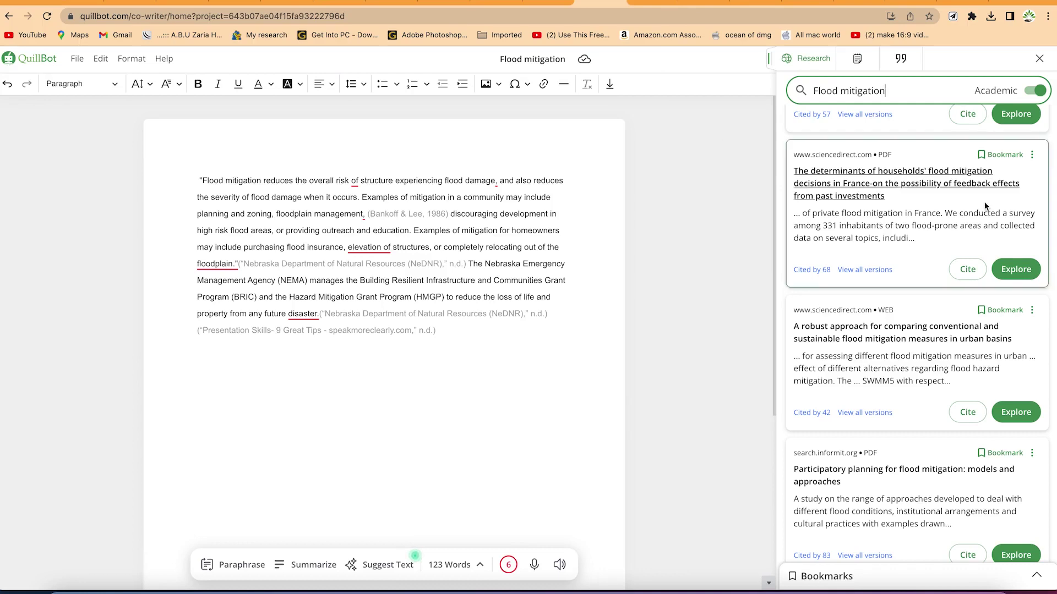
pyautogui.scroll(2, 817, 297)
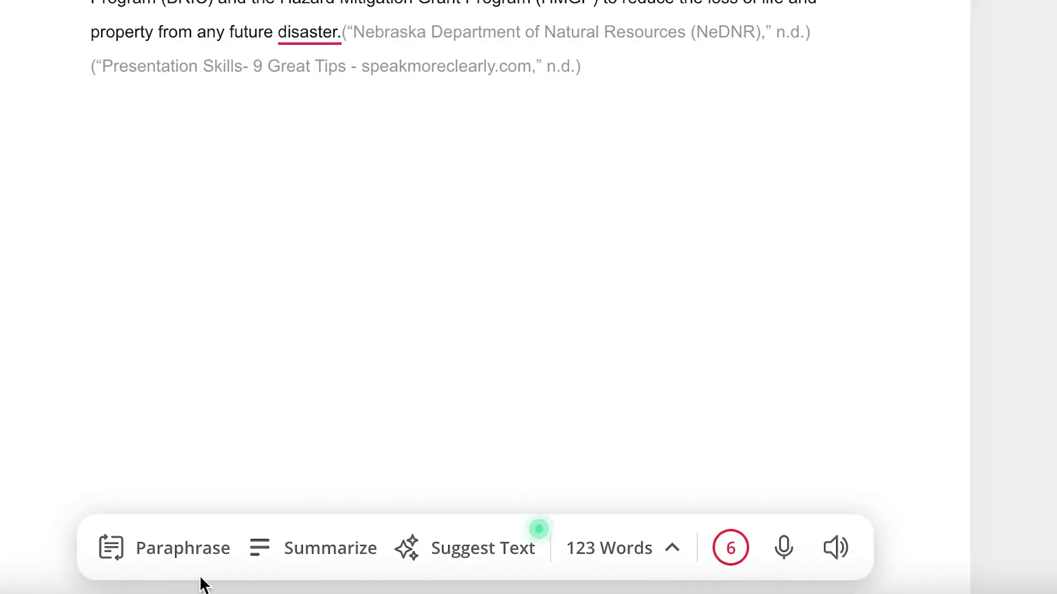
# Step: View the document's writing statistics, including the overall score, errors and word count, and close them
pyautogui.click(467, 561)
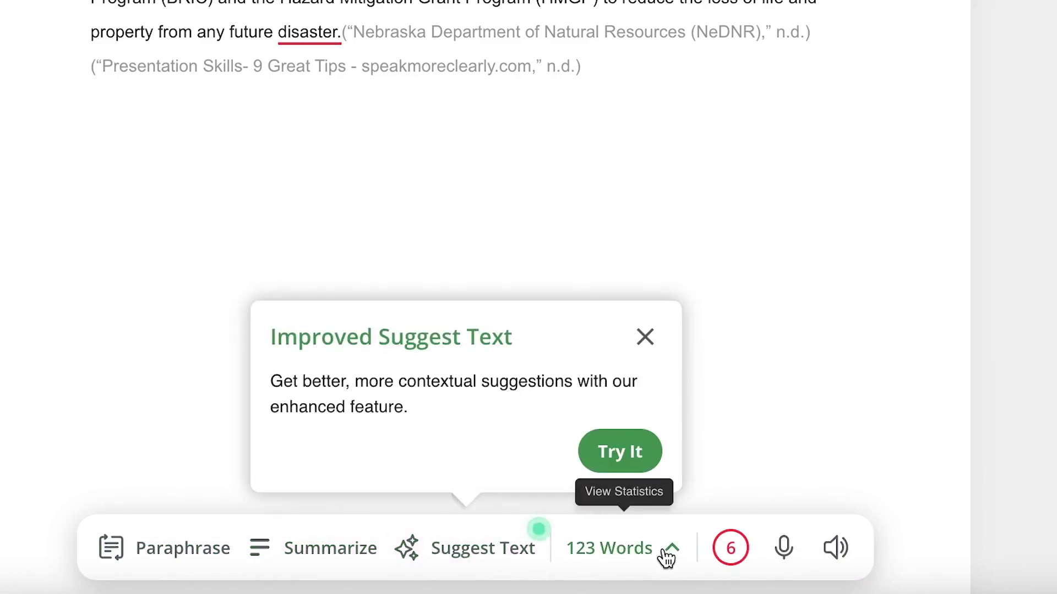
pyautogui.click(675, 551)
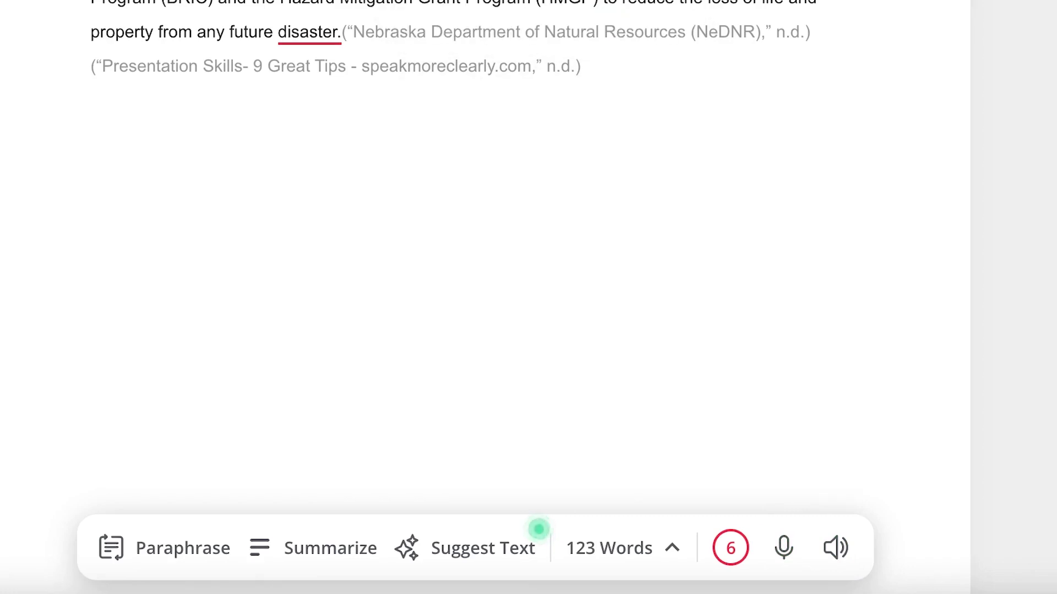
pyautogui.click(538, 529)
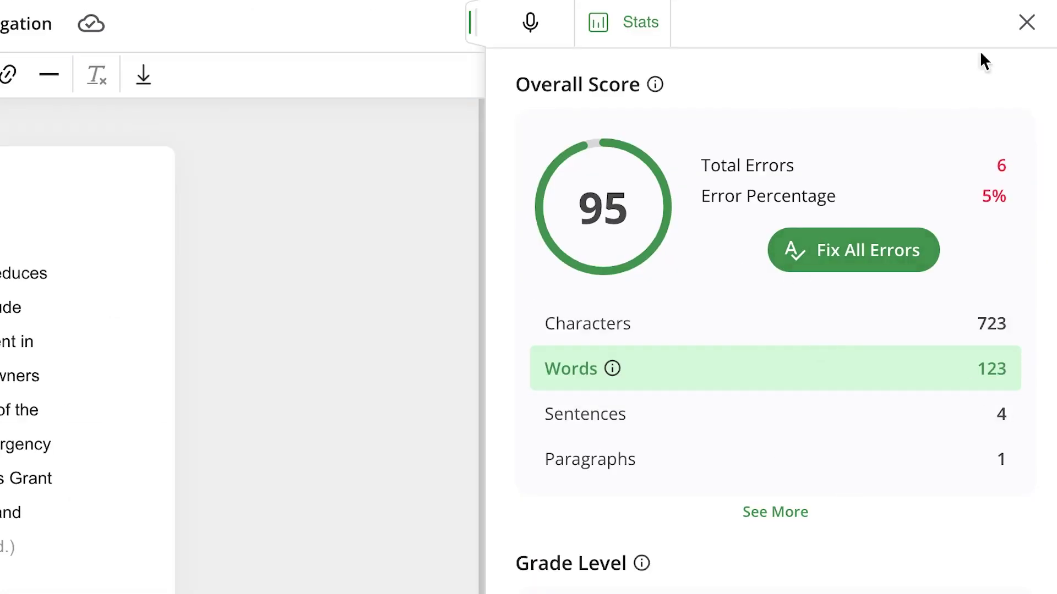
pyautogui.click(1035, 21)
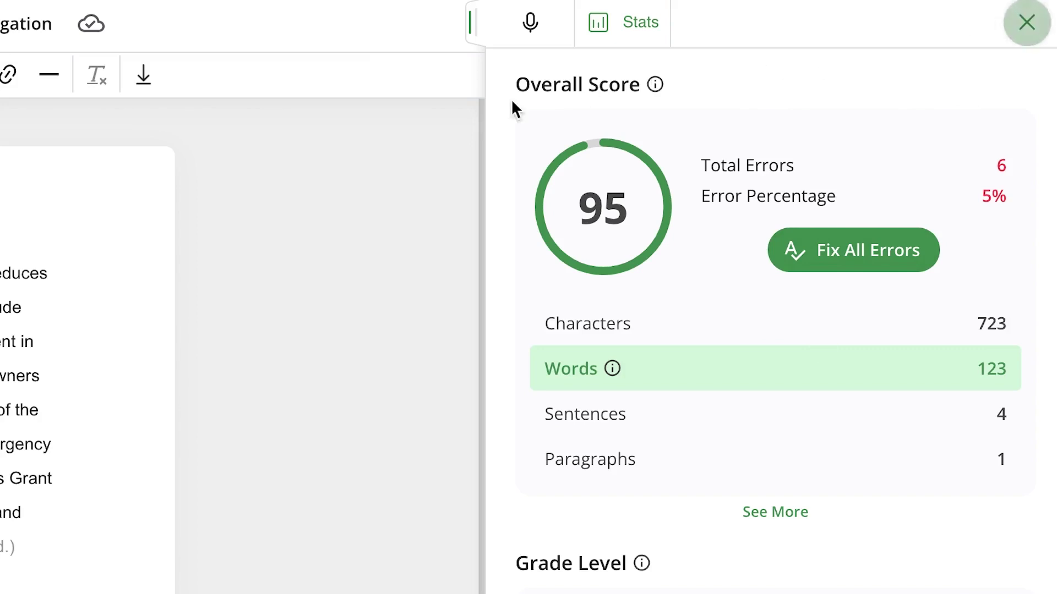